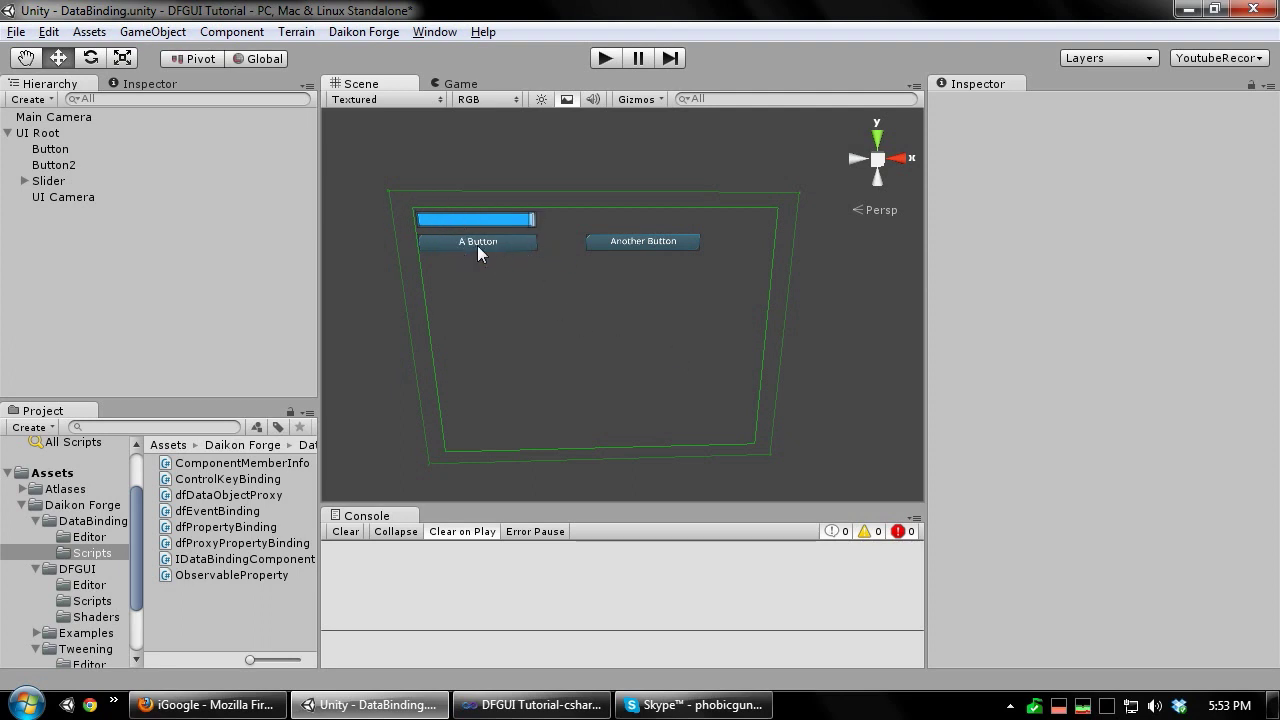
Zoom the Scene view in on the slider, 'A Button' and 'Another Button'.
{"action": "scroll", "coordinate": [708, 380], "scroll_direction": "up", "scroll_amount": 5}
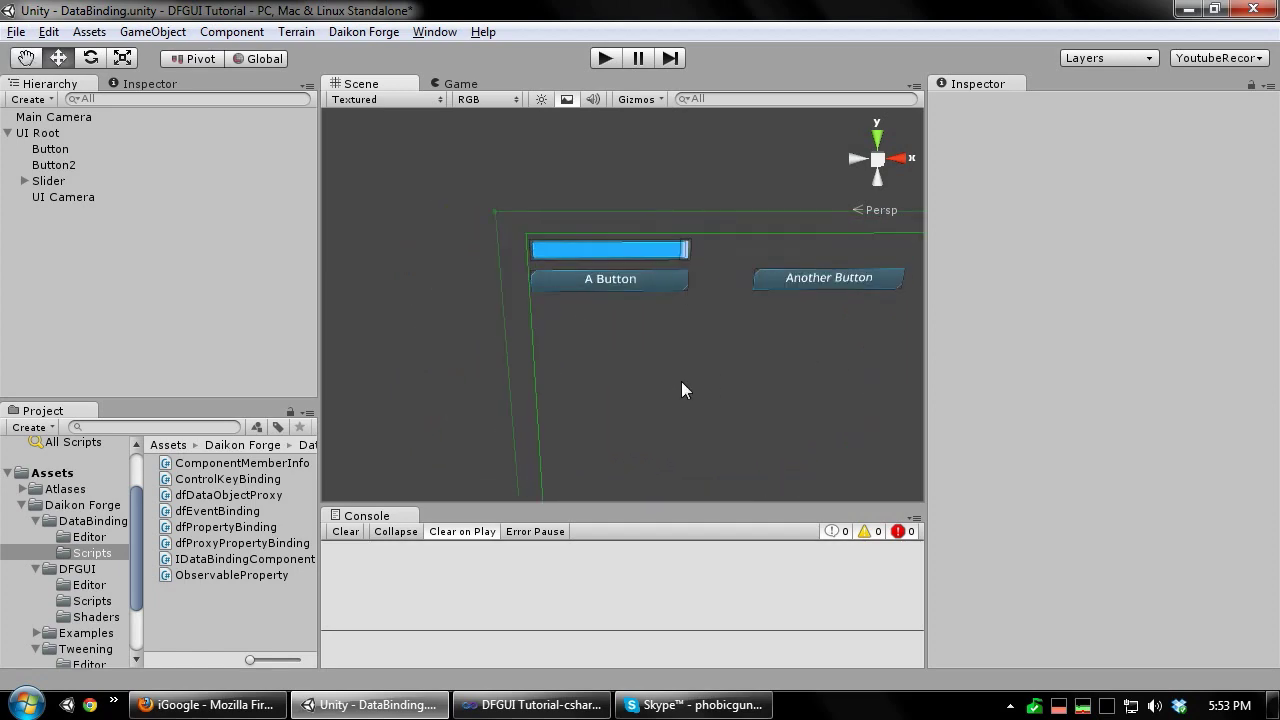
{"action": "scroll", "coordinate": [681, 390], "scroll_direction": "up", "scroll_amount": 3}
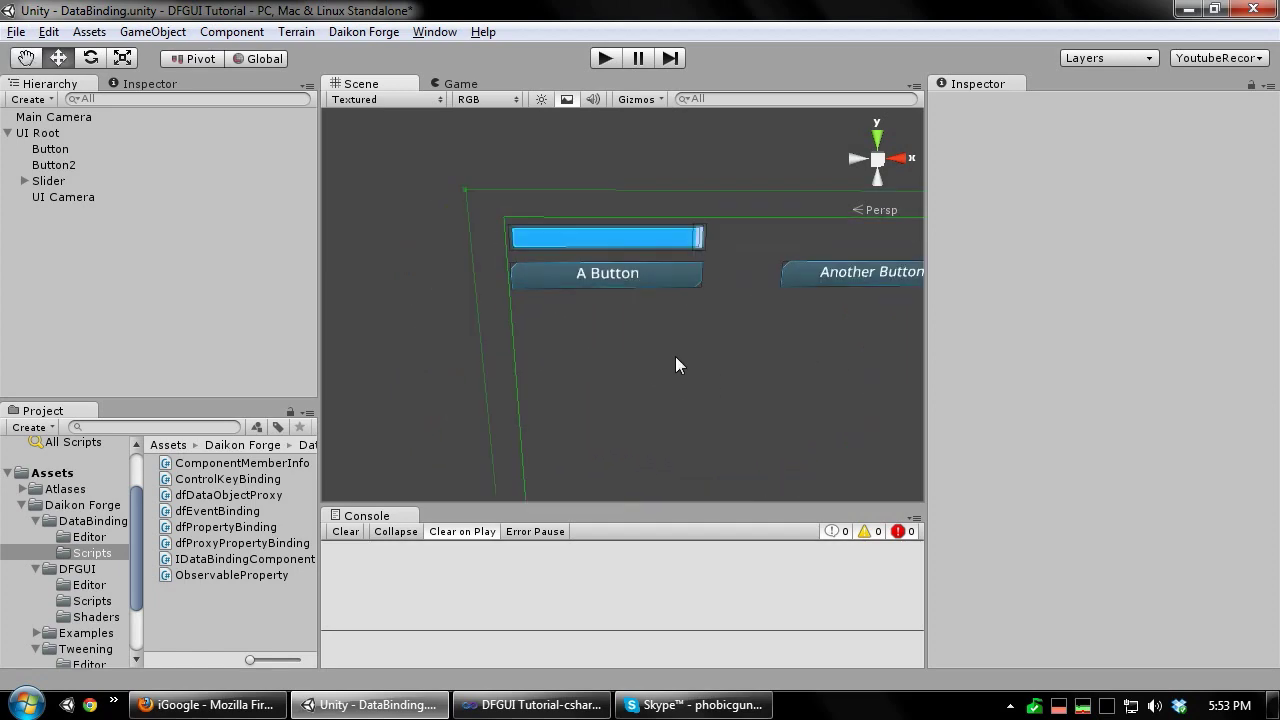
Add a Property Binding component to A Button.
{"action": "left_click", "coordinate": [591, 292]}
{"action": "scroll", "coordinate": [1167, 307], "scroll_direction": "down", "scroll_amount": 10}
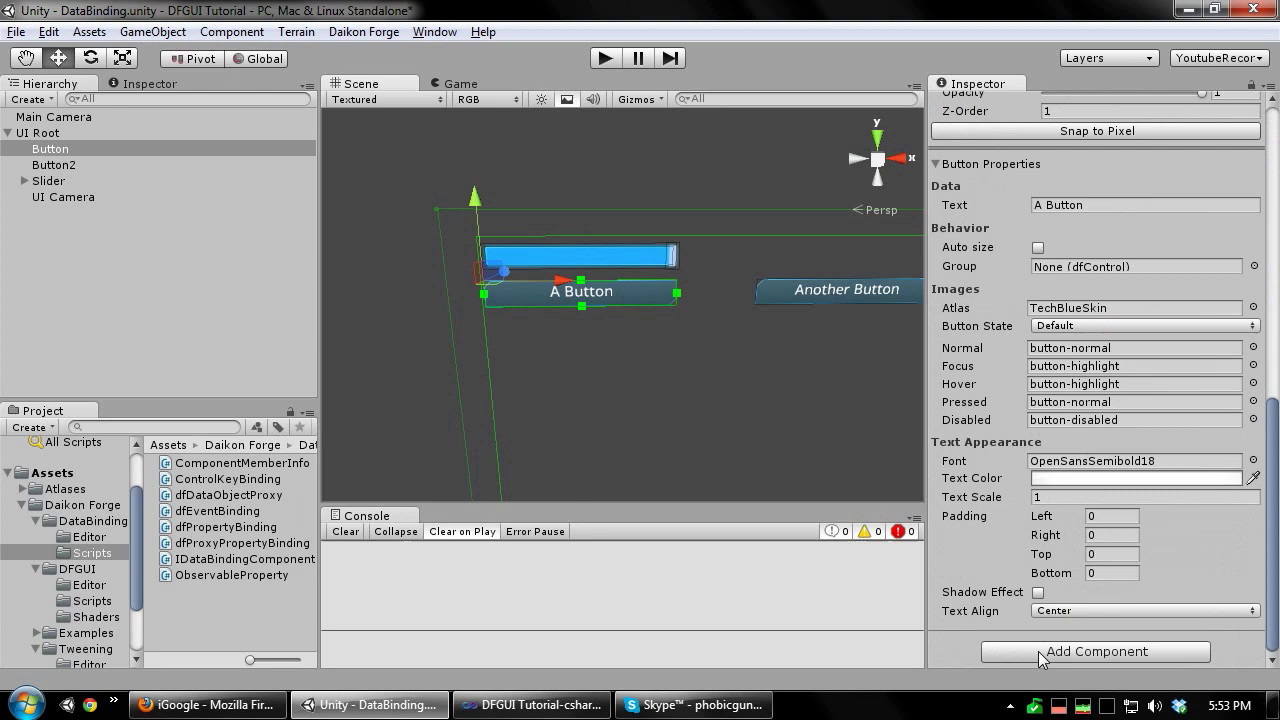
{"action": "left_click", "coordinate": [1040, 651]}
{"action": "type", "text": "prop"}
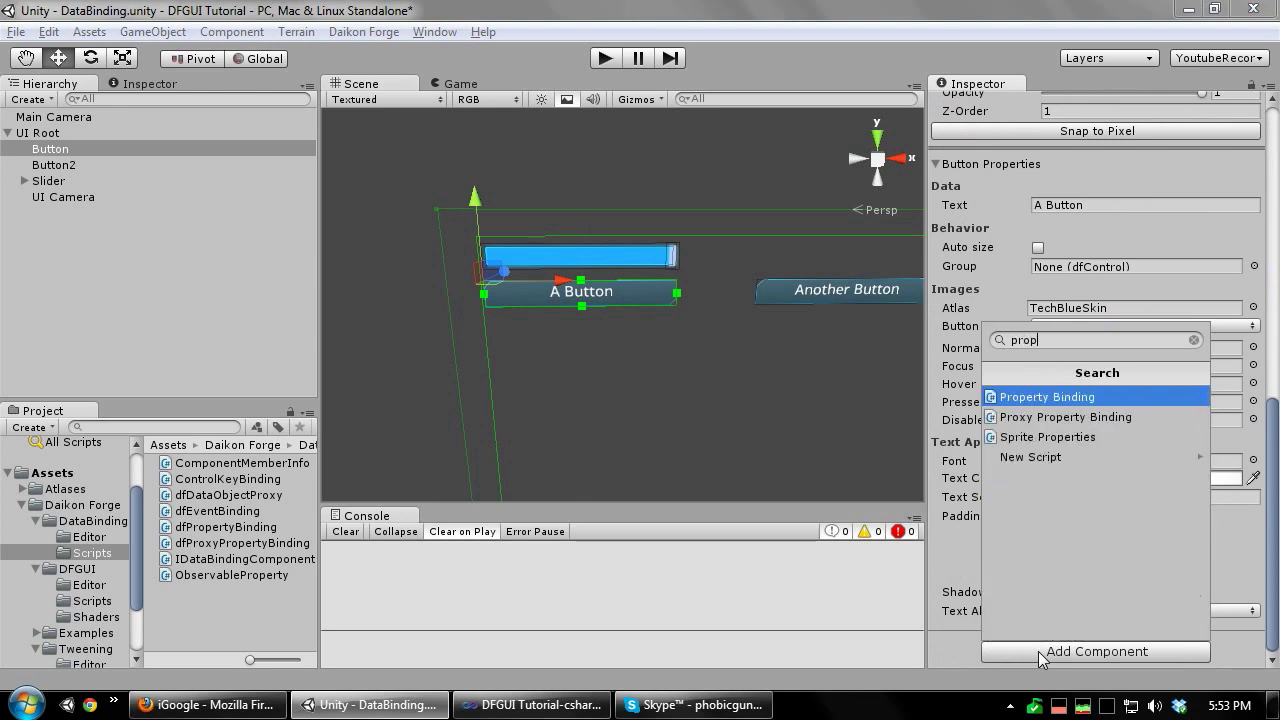
{"action": "key", "text": "Return"}
{"action": "scroll", "coordinate": [1100, 450], "scroll_direction": "down", "scroll_amount": 2}
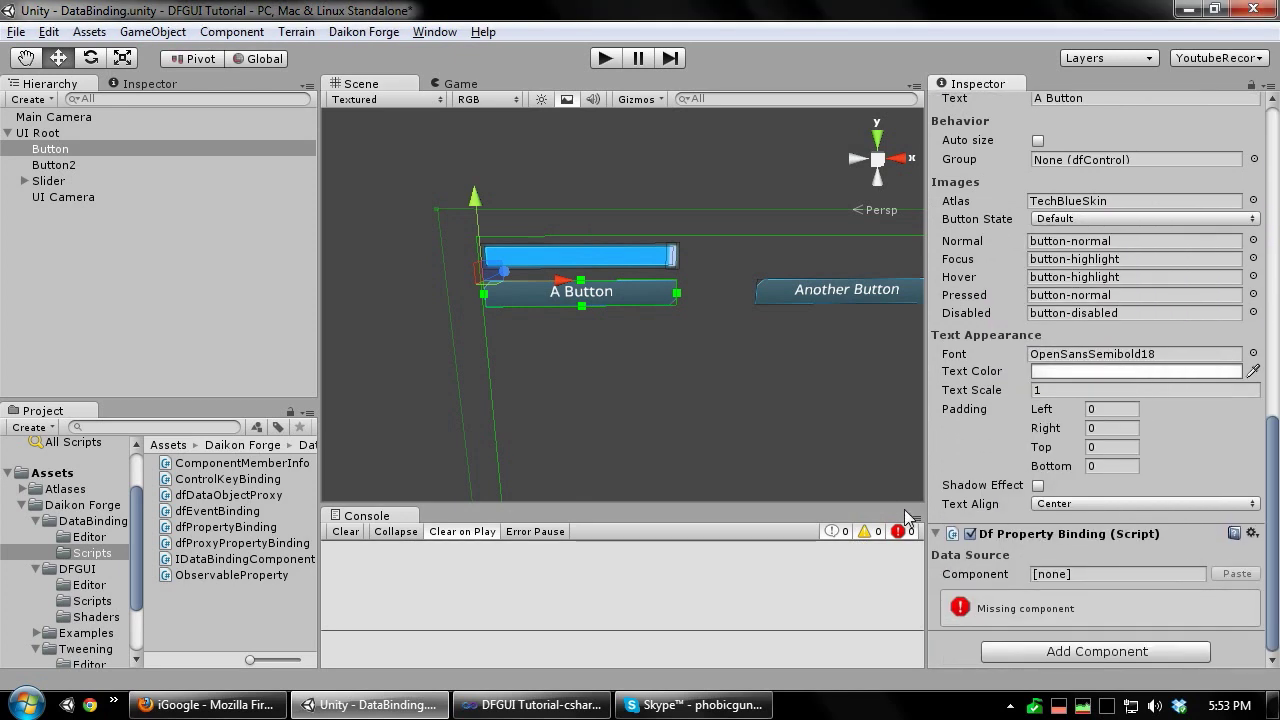
Make the Slider the binding's data source, using its Value property.
{"action": "left_click", "coordinate": [58, 181]}
{"action": "scroll", "coordinate": [1244, 311], "scroll_direction": "up", "scroll_amount": 5}
{"action": "scroll", "coordinate": [1244, 311], "scroll_direction": "up", "scroll_amount": 3}
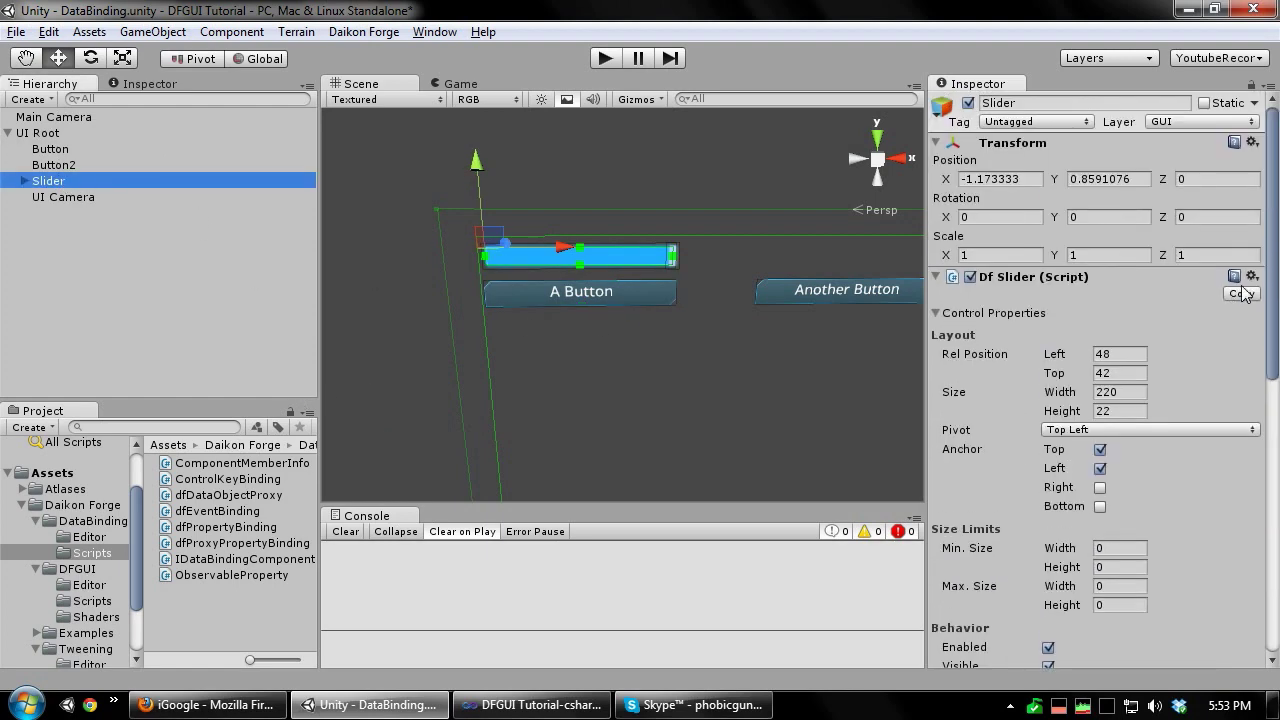
{"action": "left_click", "coordinate": [1245, 294]}
{"action": "left_click", "coordinate": [72, 150]}
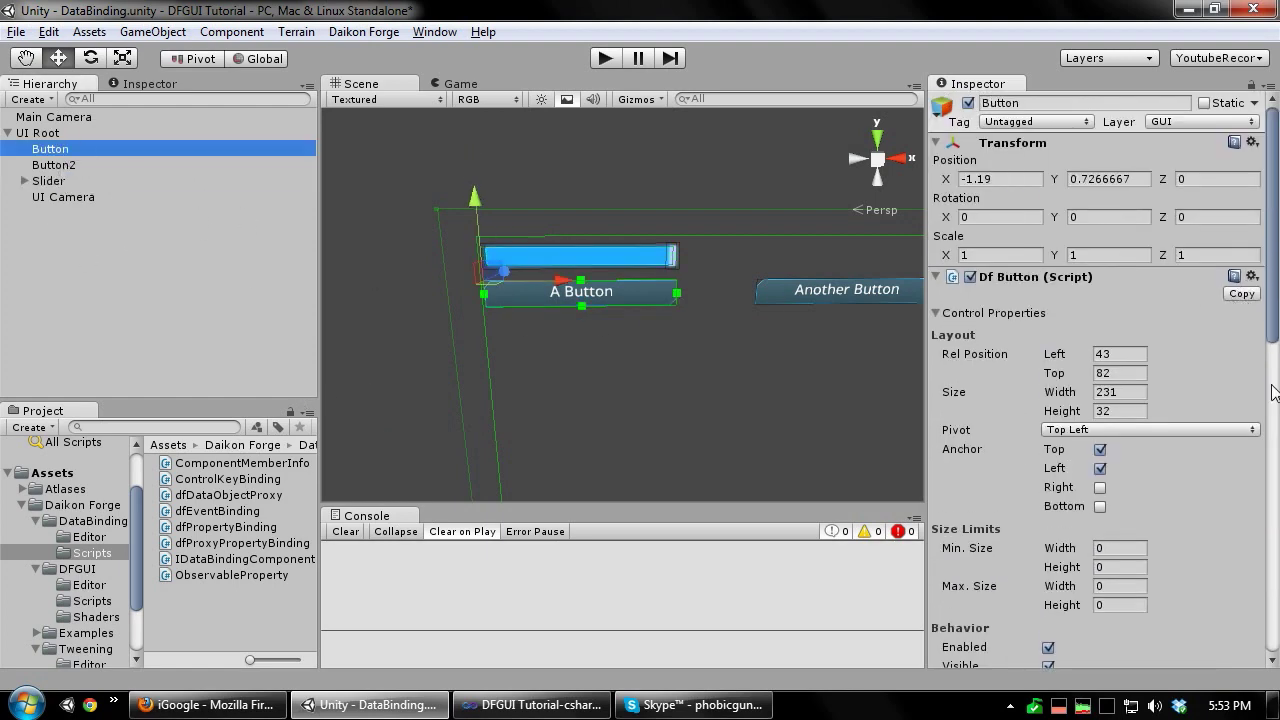
{"action": "scroll", "coordinate": [1130, 450], "scroll_direction": "down", "scroll_amount": 10}
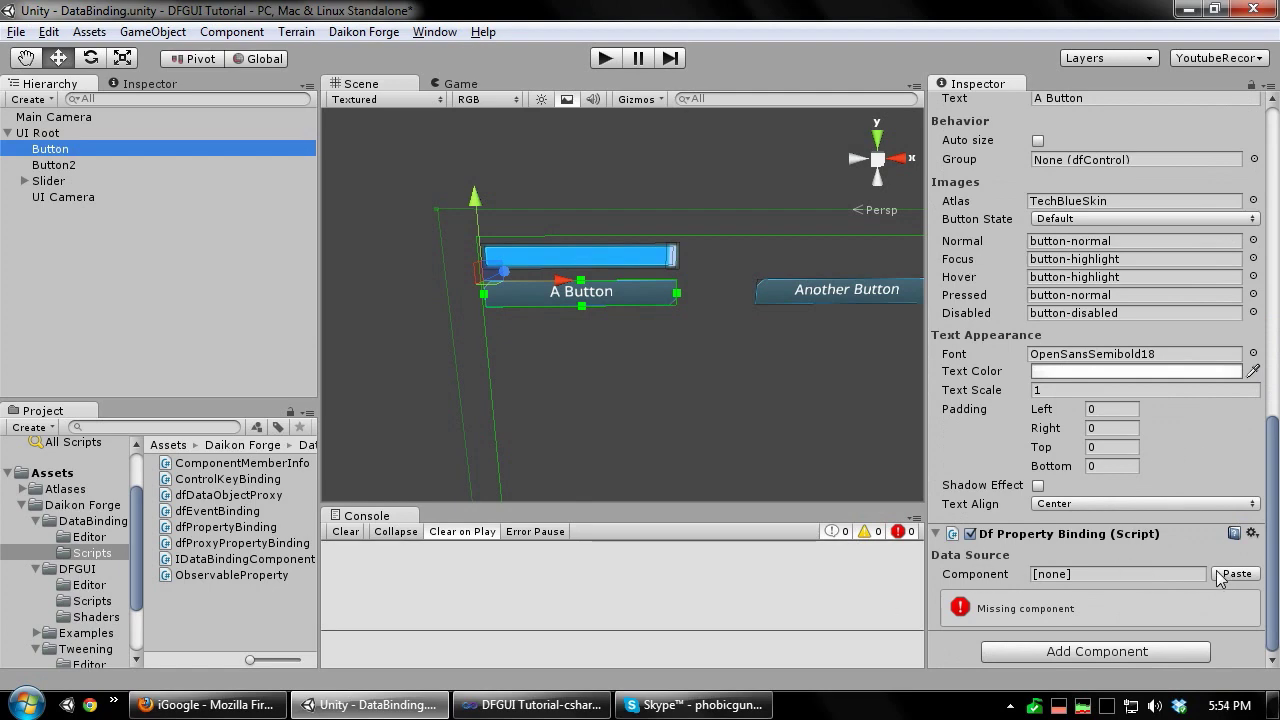
{"action": "left_click", "coordinate": [1230, 574]}
{"action": "left_click", "coordinate": [1122, 594]}
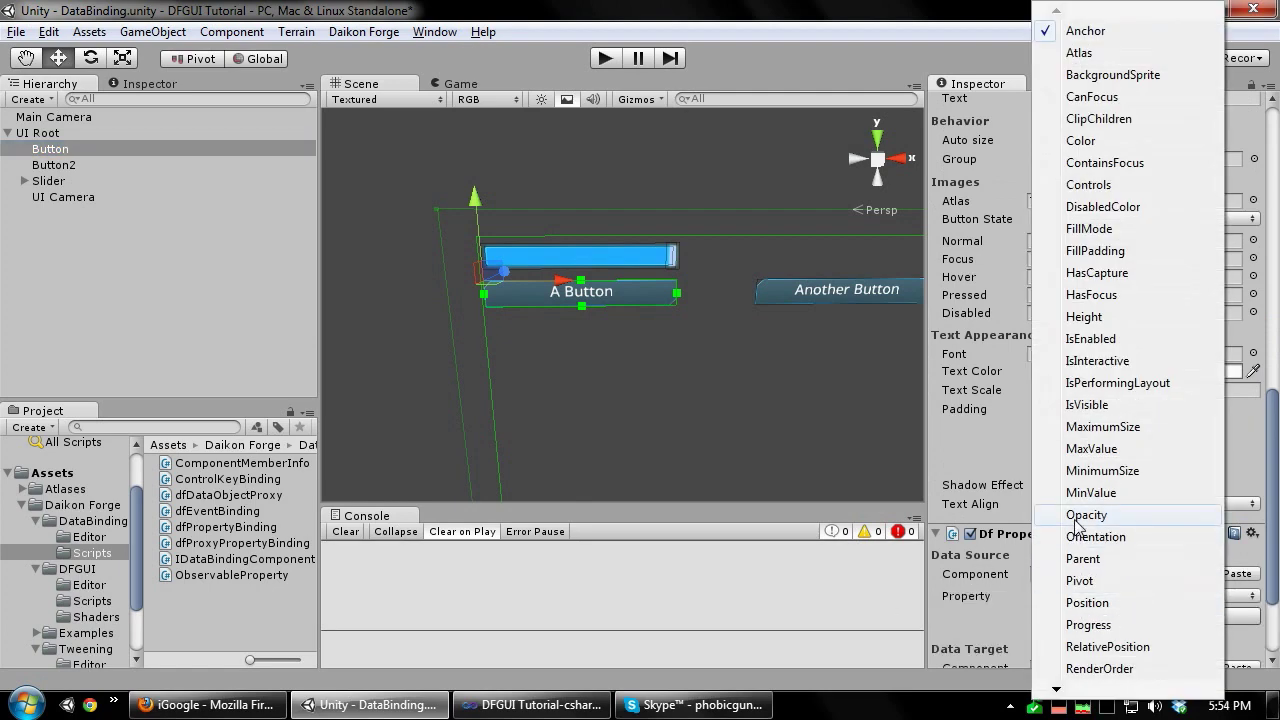
{"action": "left_click", "coordinate": [1095, 448]}
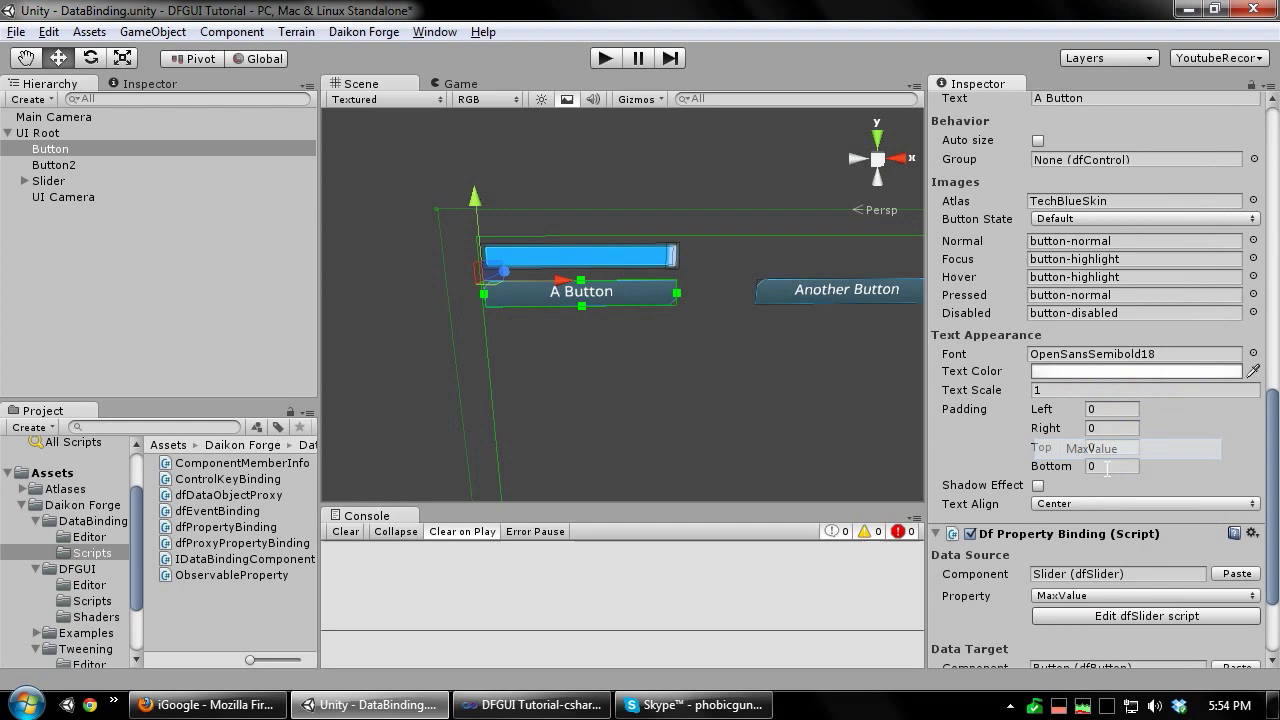
{"action": "left_click", "coordinate": [1078, 596]}
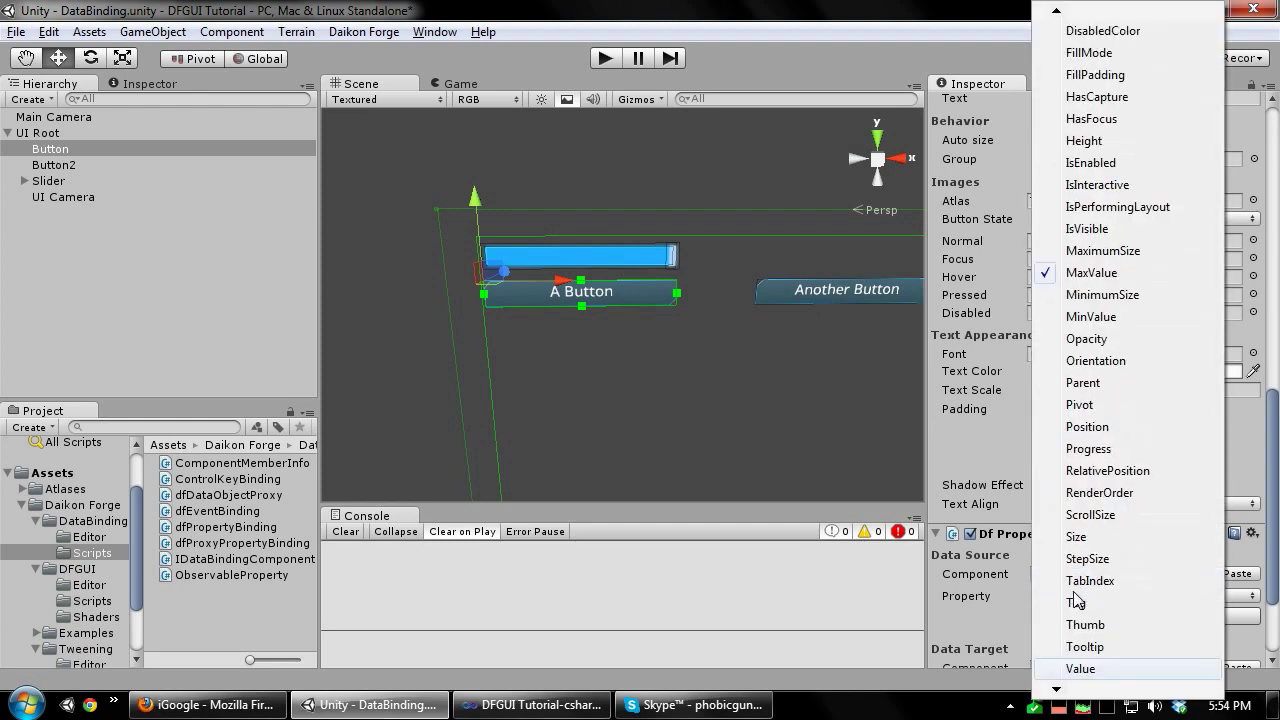
{"action": "left_click", "coordinate": [1080, 668]}
Set the binding's target property to the button's Opacity and clear the selection.
{"action": "scroll", "coordinate": [1120, 645], "scroll_direction": "down", "scroll_amount": 3}
{"action": "left_click", "coordinate": [1066, 557]}
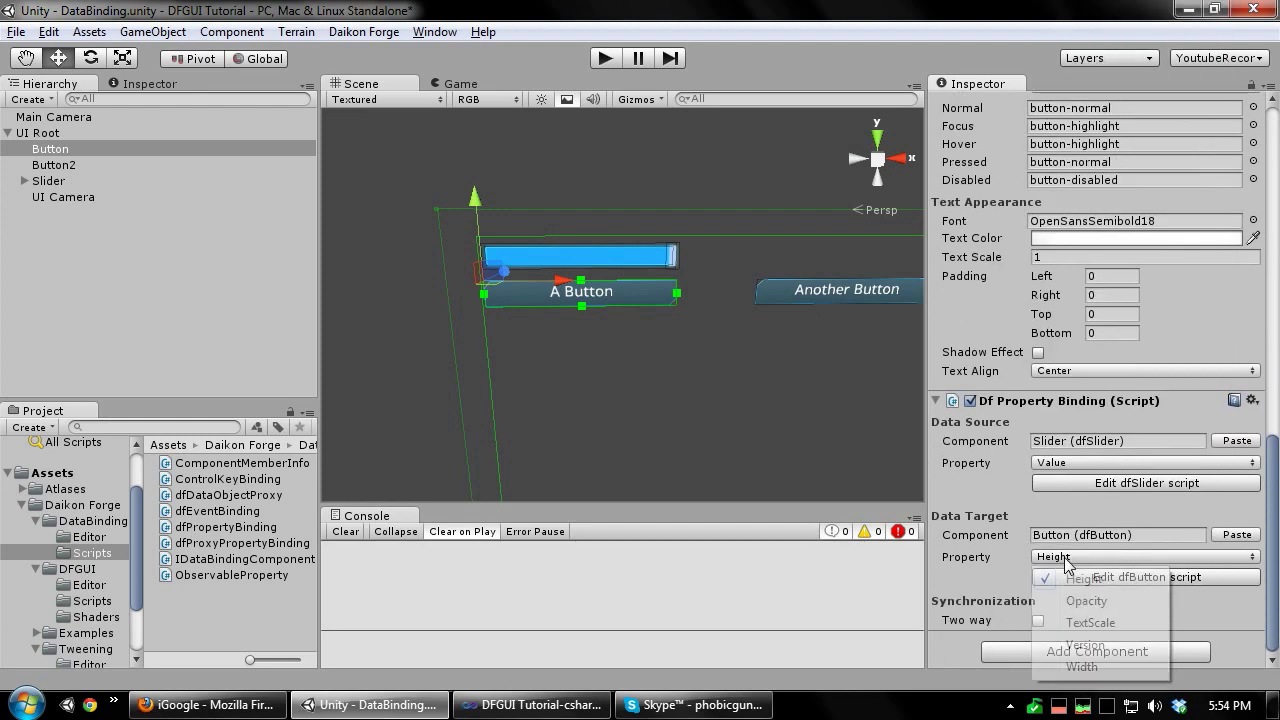
{"action": "left_click", "coordinate": [1060, 598]}
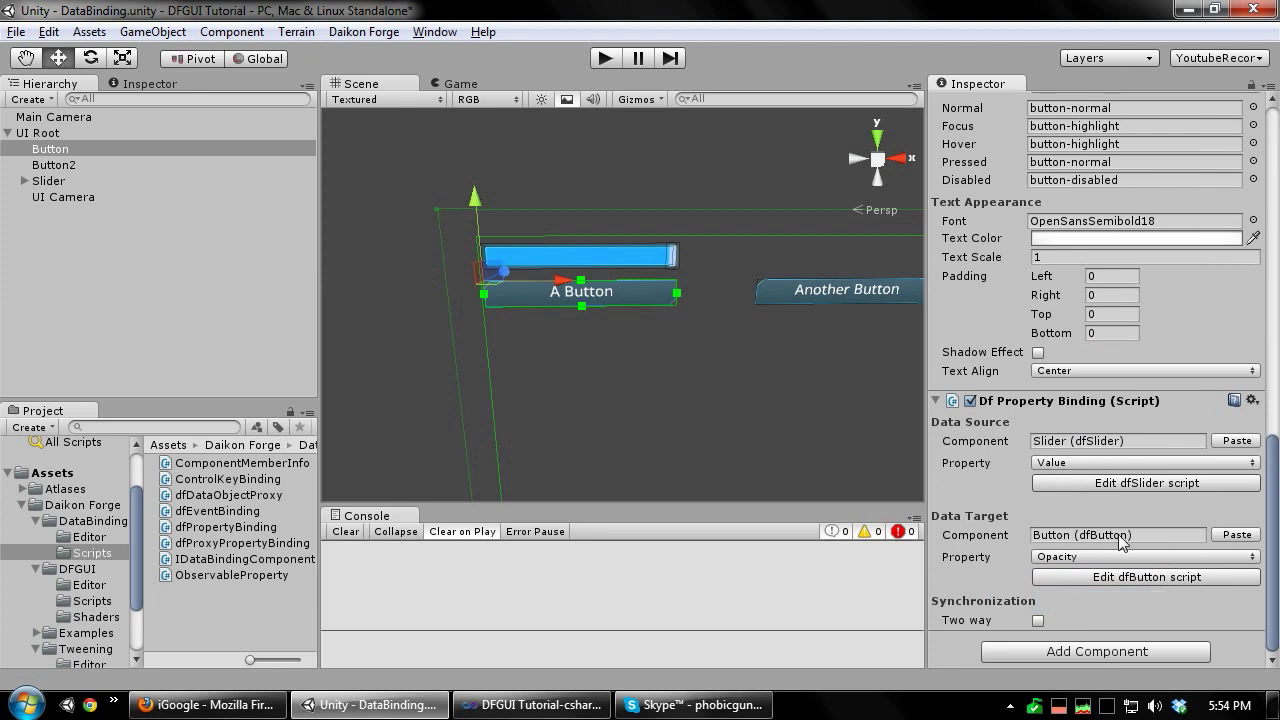
{"action": "left_click", "coordinate": [666, 166]}
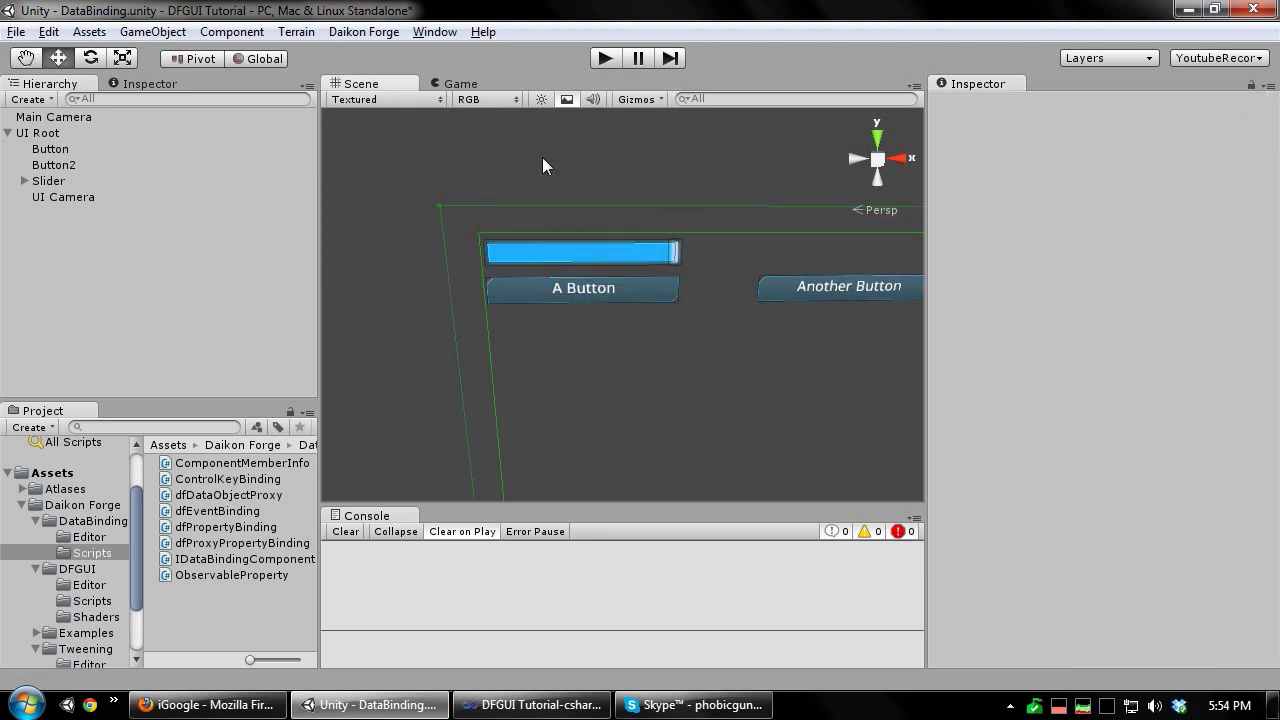
{"action": "left_click", "coordinate": [605, 58]}
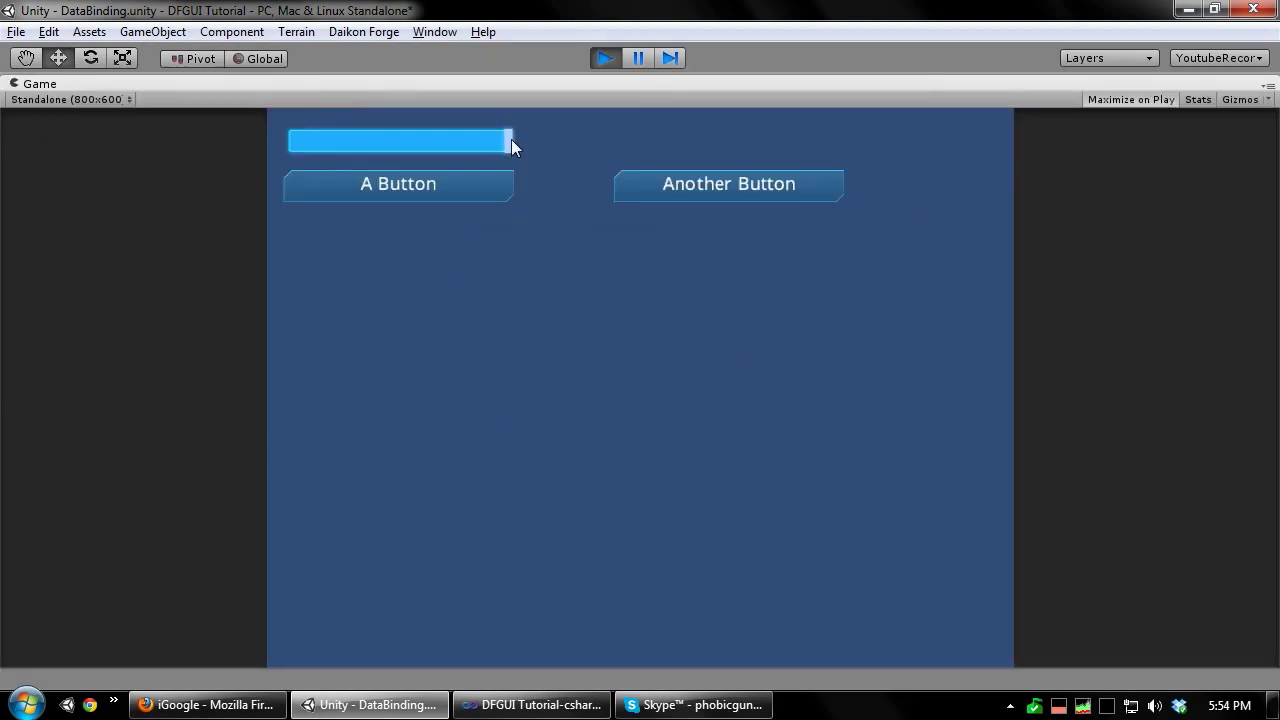
{"action": "left_click_drag", "start_coordinate": [511, 139], "coordinate": [598, 152]}
{"action": "left_click", "coordinate": [605, 57]}
{"action": "middle_click_drag", "start_coordinate": [562, 396], "coordinate": [627, 336]}
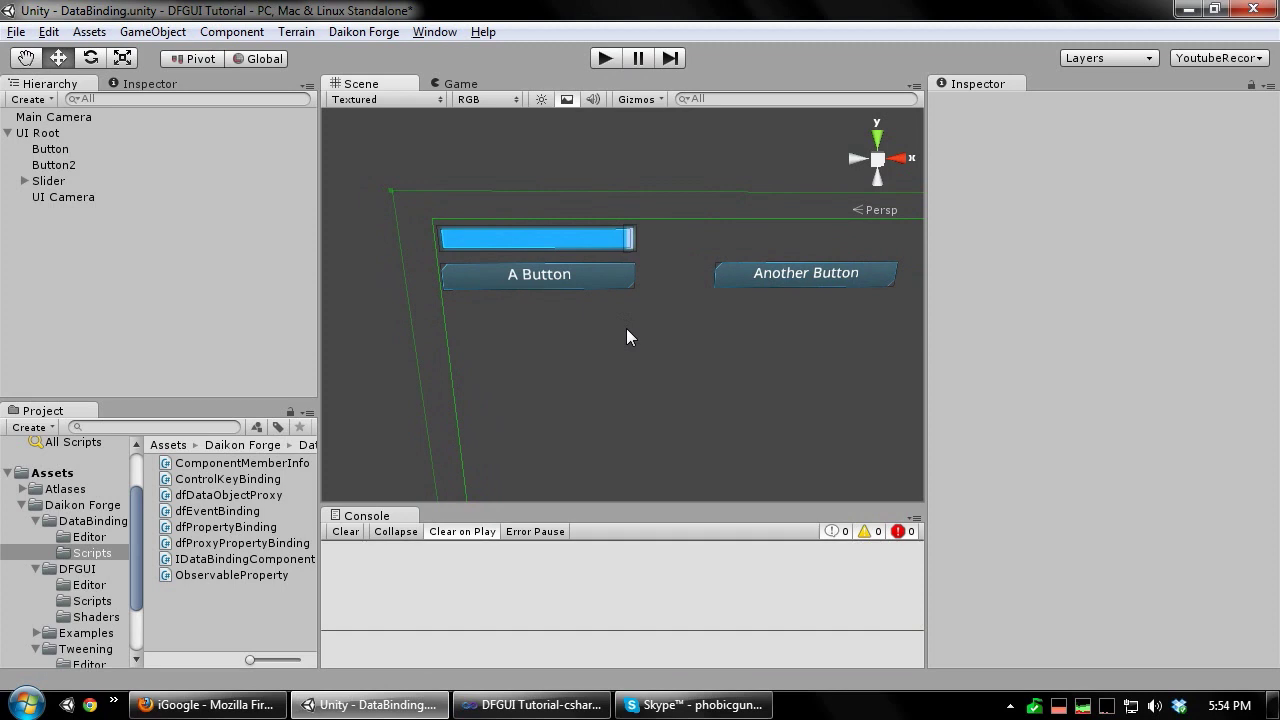
{"action": "right_click_drag", "start_coordinate": [663, 366], "coordinate": [706, 291]}
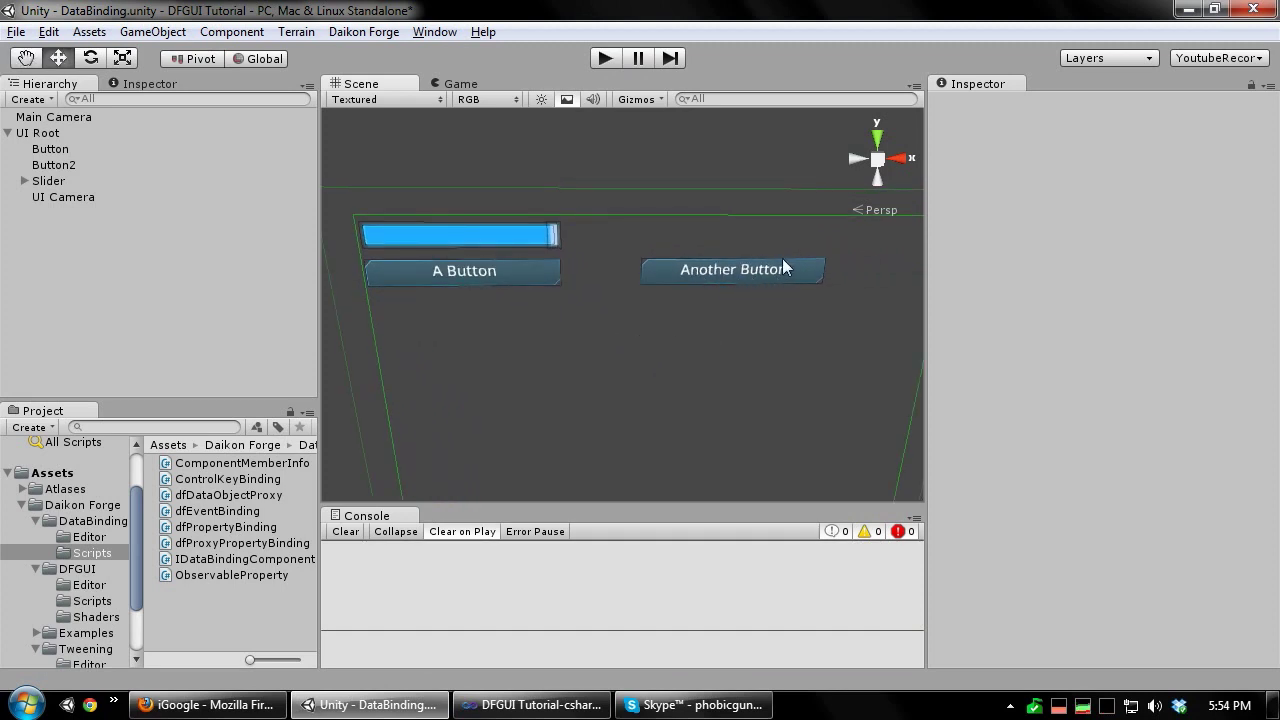
Set Another Button's colour tween to animate its Color property.
{"action": "left_click", "coordinate": [751, 261]}
{"action": "scroll", "coordinate": [1100, 400], "scroll_direction": "down", "scroll_amount": 10}
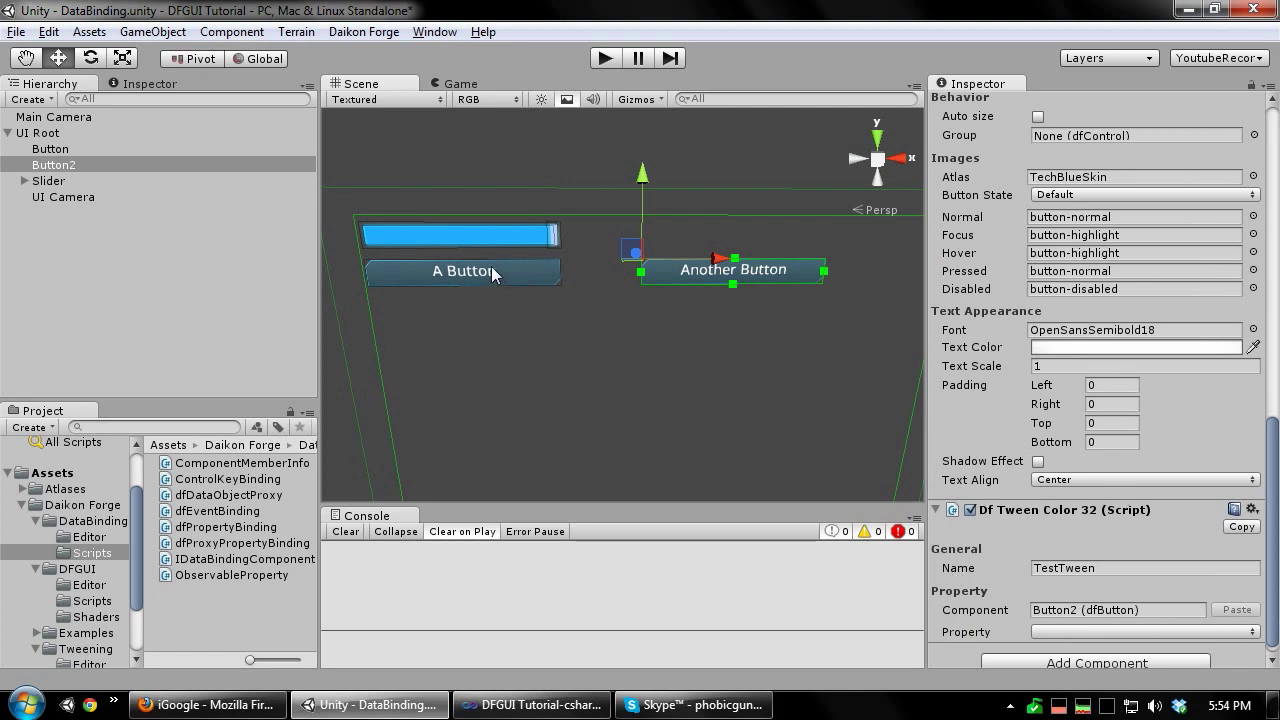
{"action": "left_click", "coordinate": [1070, 630]}
{"action": "left_click", "coordinate": [1100, 558]}
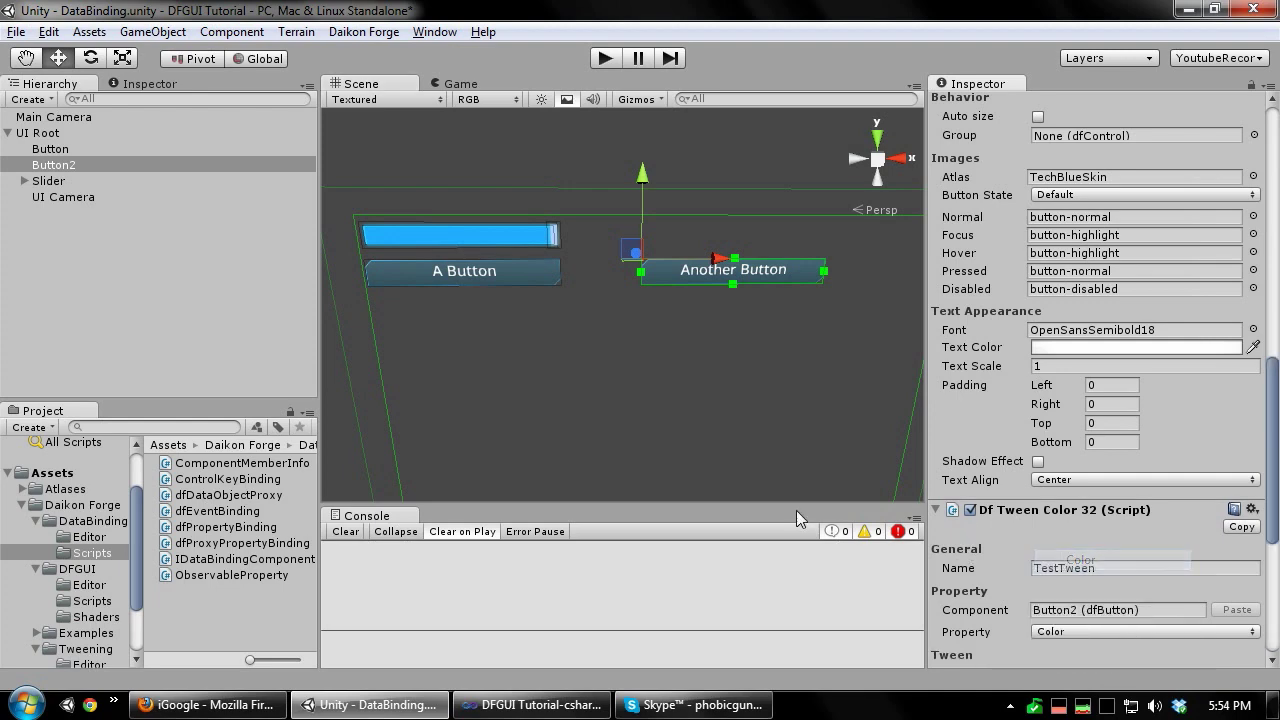
{"action": "scroll", "coordinate": [1064, 418], "scroll_direction": "down", "scroll_amount": 5}
Add an Event Binding component to Another Button.
{"action": "left_click", "coordinate": [1082, 651]}
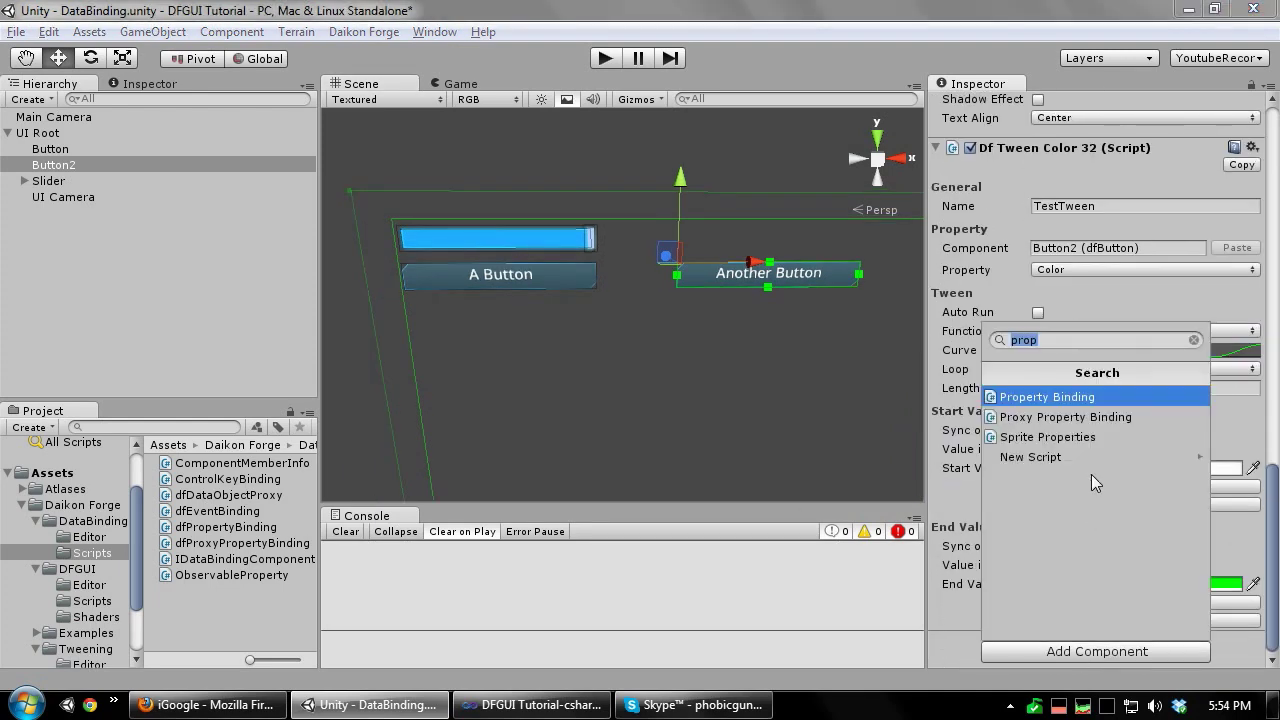
{"action": "key", "text": "BackSpace"}
{"action": "key", "text": "BackSpace"}
{"action": "key", "text": "BackSpace"}
{"action": "key", "text": "BackSpace"}
{"action": "type", "text": "ev"}
{"action": "key", "text": "Return"}
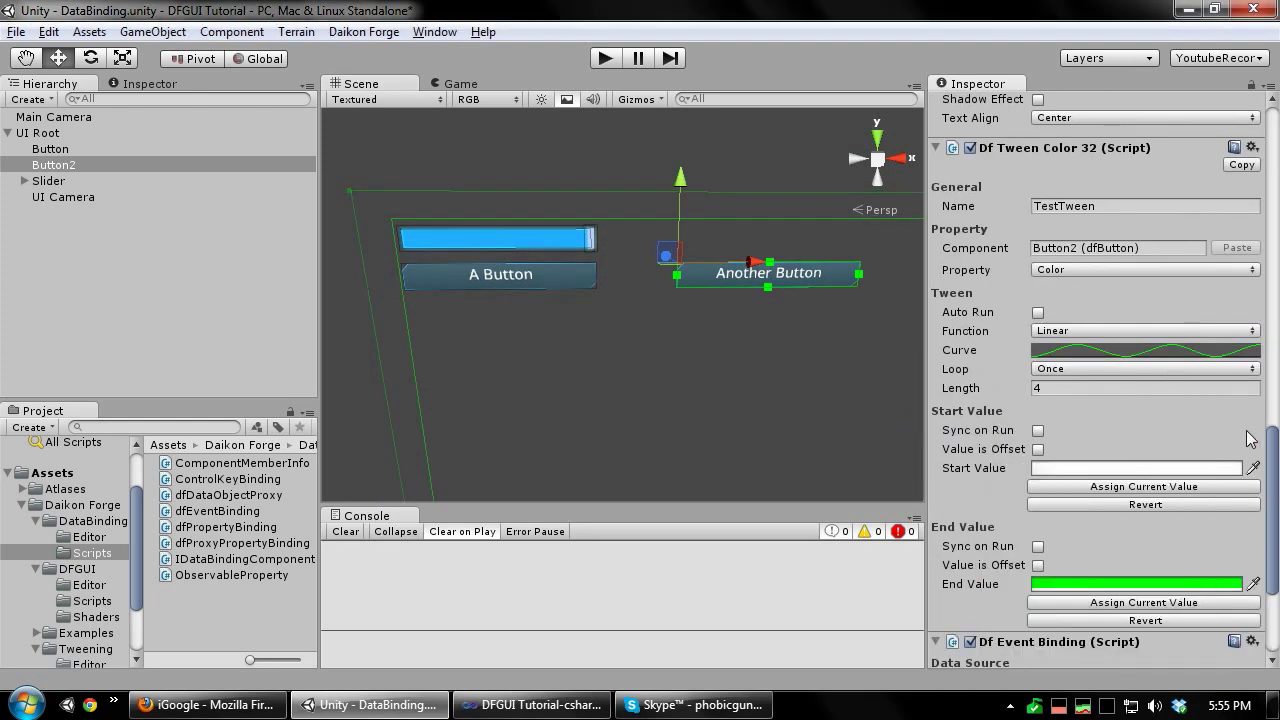
{"action": "scroll", "coordinate": [1088, 480], "scroll_direction": "down", "scroll_amount": 4}
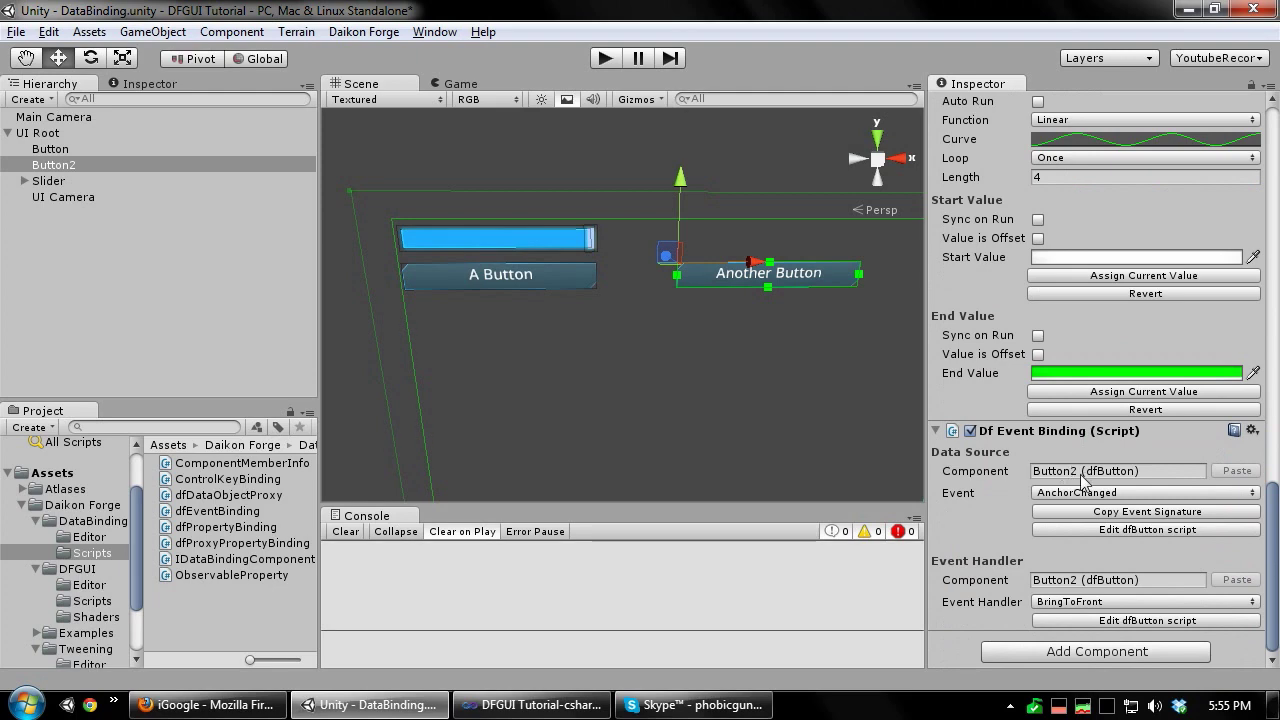
Make A Button's Click event the event binding's source.
{"action": "left_click", "coordinate": [50, 149]}
{"action": "scroll", "coordinate": [1164, 243], "scroll_direction": "up", "scroll_amount": 10}
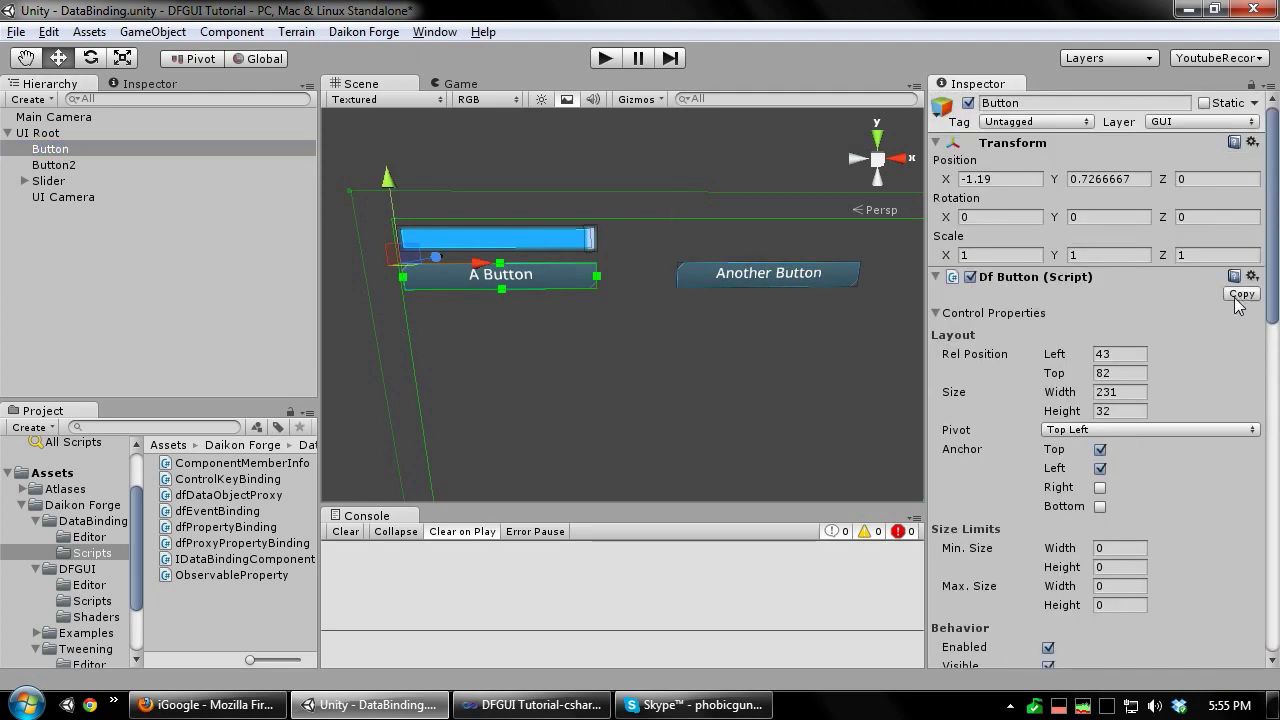
{"action": "left_click", "coordinate": [55, 165]}
{"action": "scroll", "coordinate": [1105, 430], "scroll_direction": "down", "scroll_amount": 10}
{"action": "scroll", "coordinate": [1105, 430], "scroll_direction": "down", "scroll_amount": 10}
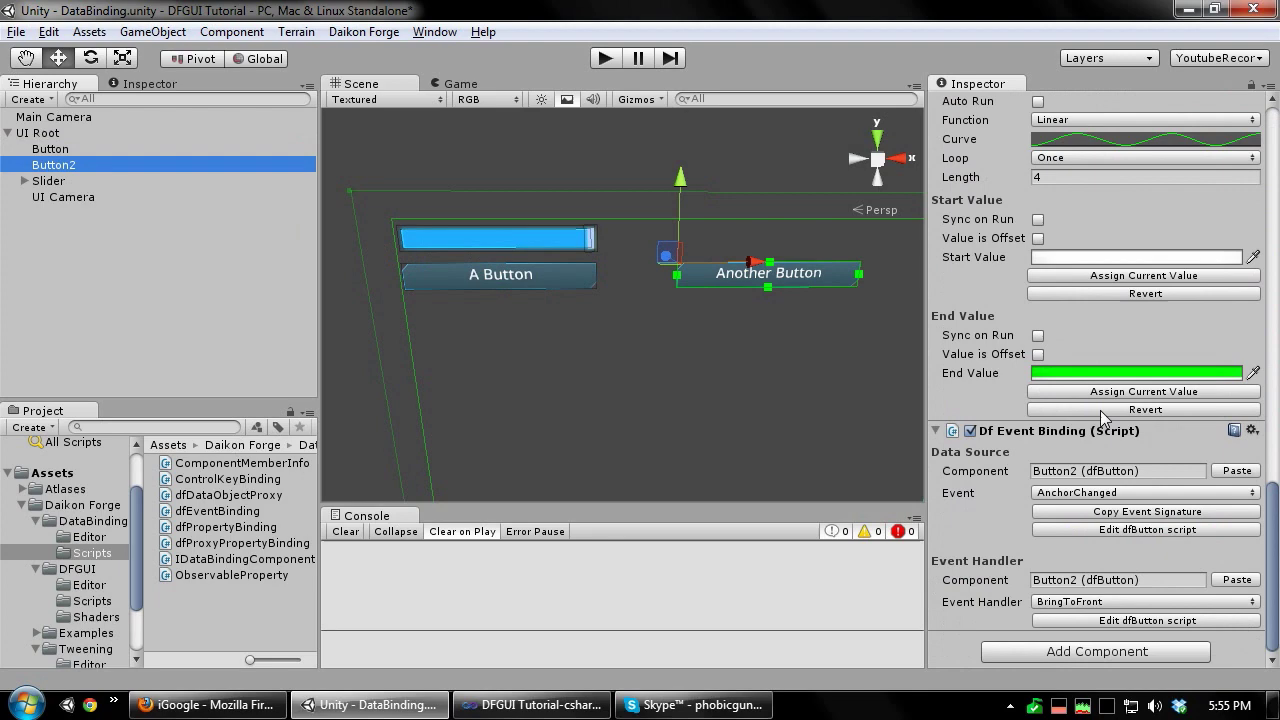
{"action": "left_click", "coordinate": [1237, 470]}
{"action": "left_click", "coordinate": [1080, 493]}
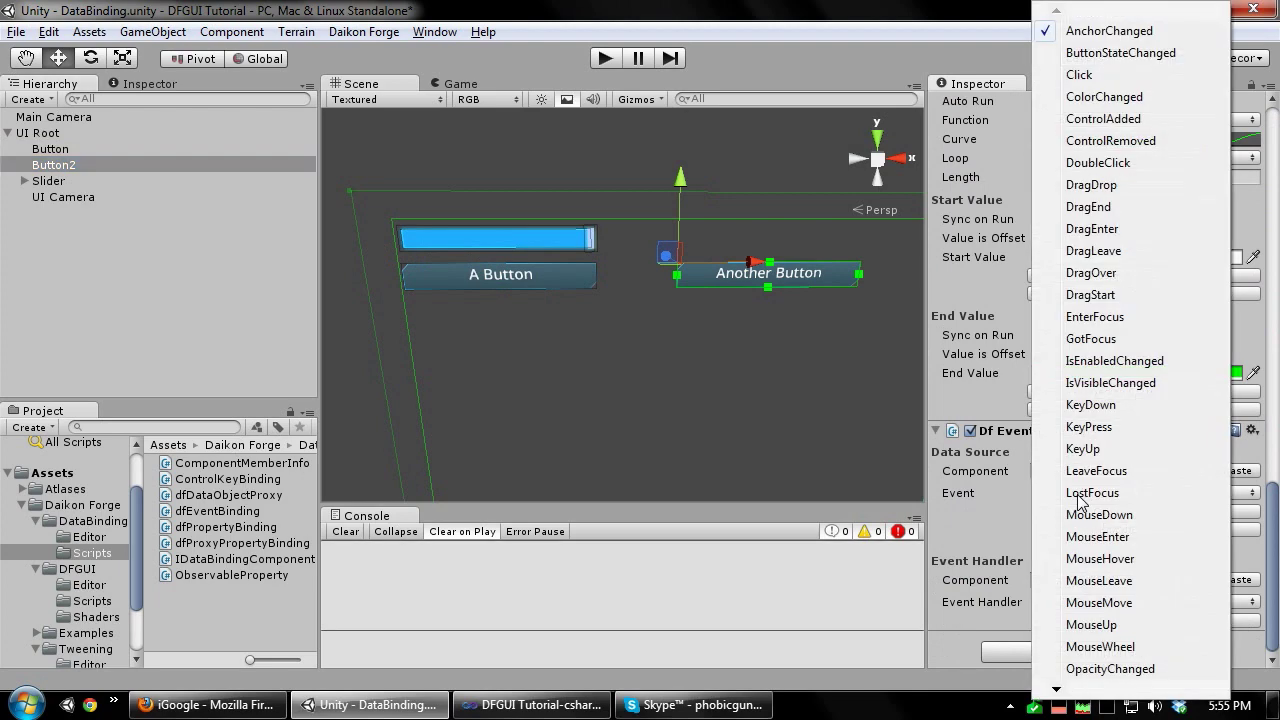
{"action": "left_click", "coordinate": [1100, 77]}
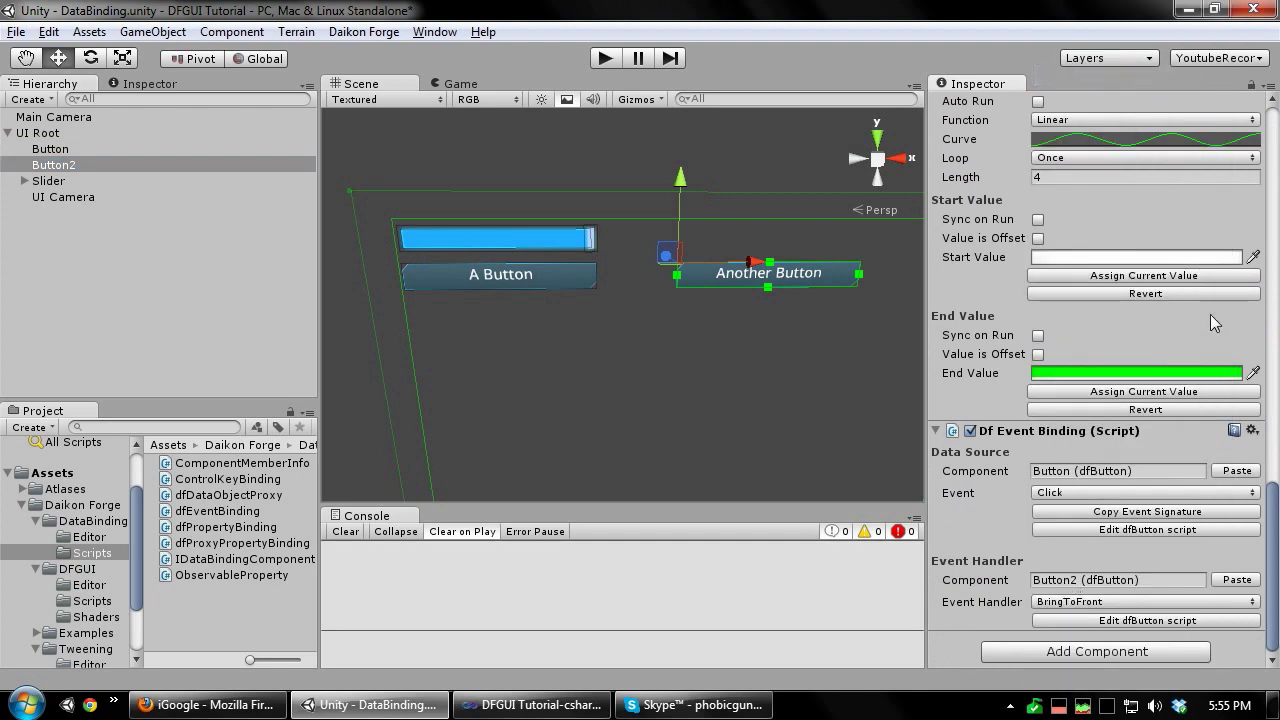
Set the colour tween as the event handler, calling its Play method.
{"action": "scroll", "coordinate": [1210, 314], "scroll_direction": "up", "scroll_amount": 5}
{"action": "left_click", "coordinate": [1249, 196]}
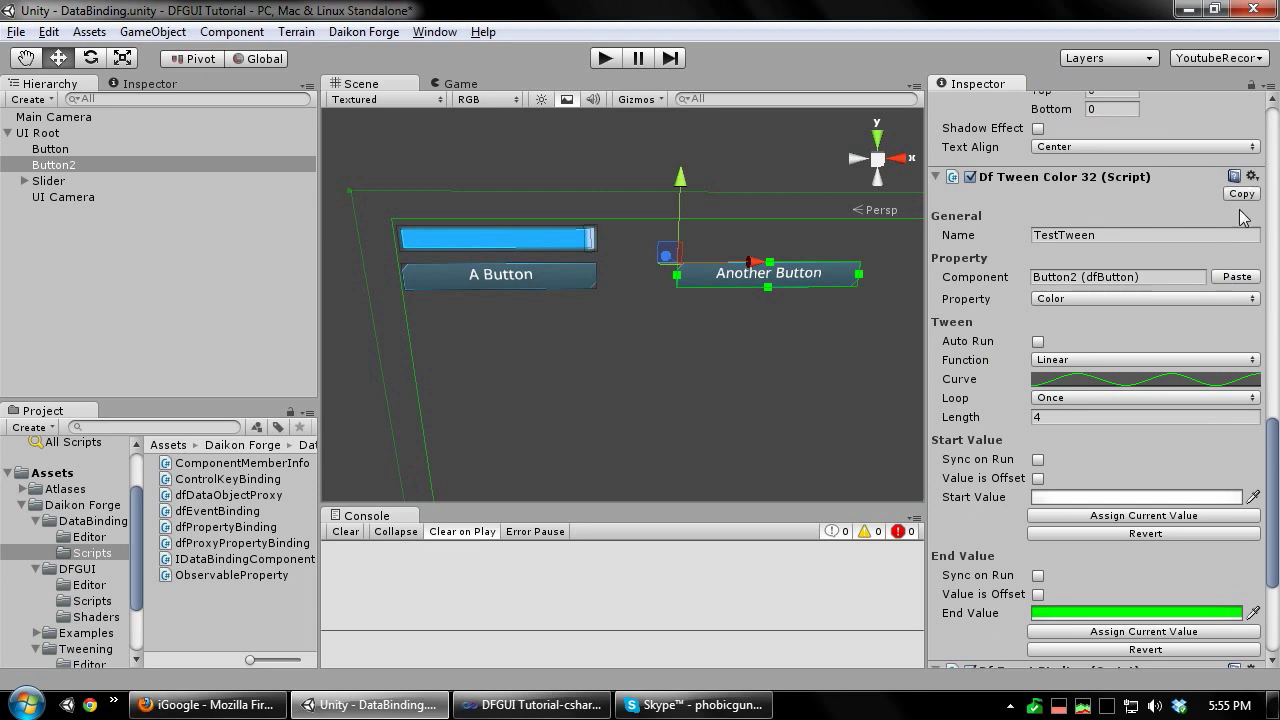
{"action": "scroll", "coordinate": [1090, 345], "scroll_direction": "down", "scroll_amount": 5}
{"action": "left_click", "coordinate": [1237, 580]}
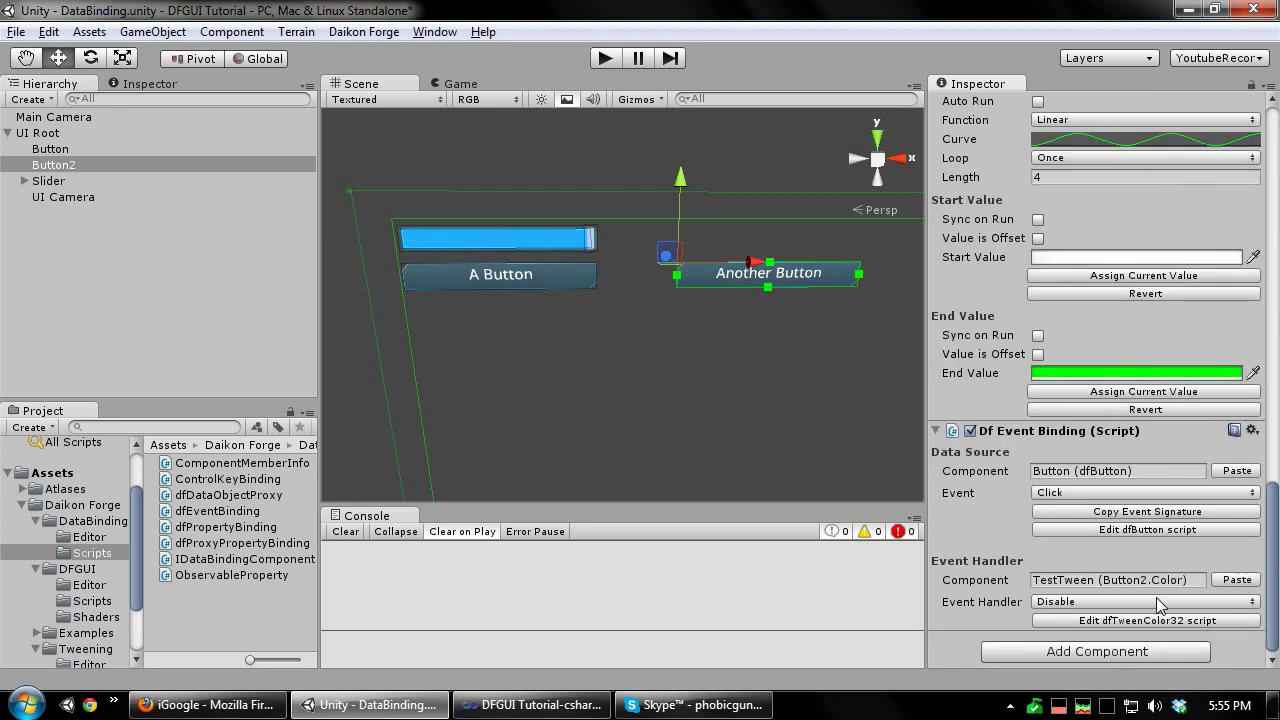
{"action": "left_click", "coordinate": [1097, 601]}
{"action": "left_click", "coordinate": [1080, 532]}
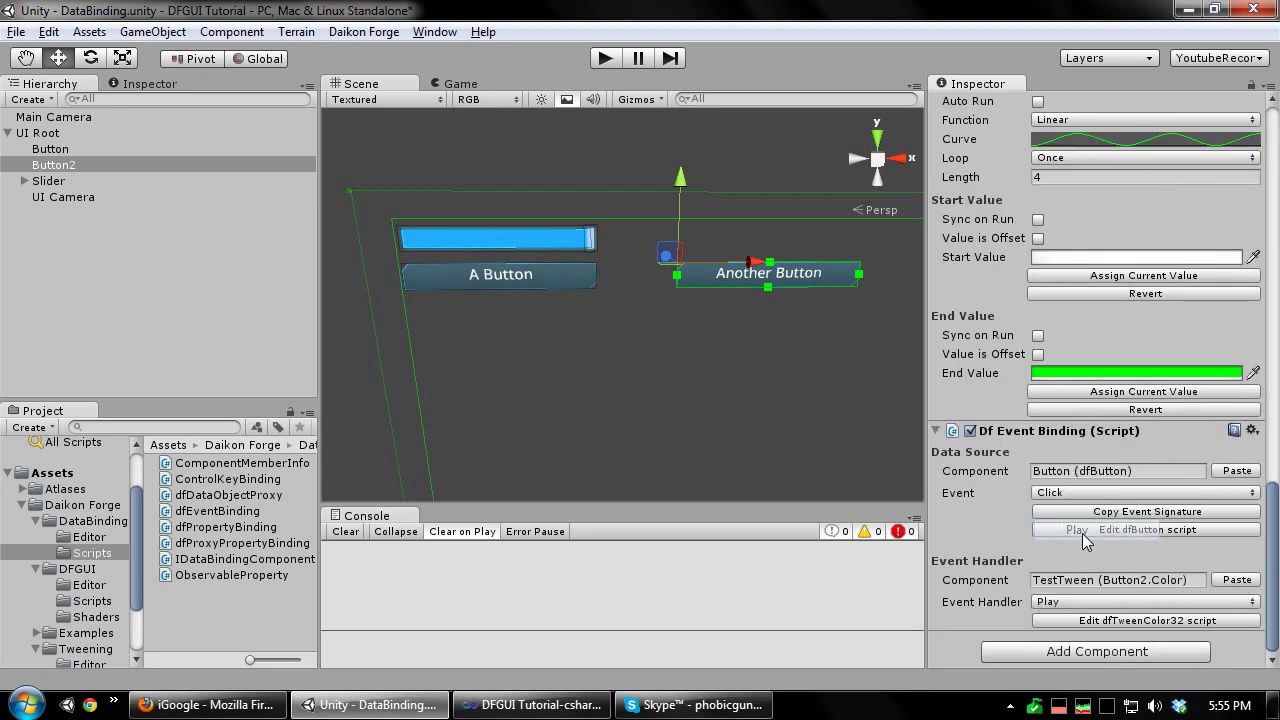
Run the scene, click Another Button to check its colour tween, then stop.
{"action": "left_click", "coordinate": [776, 152]}
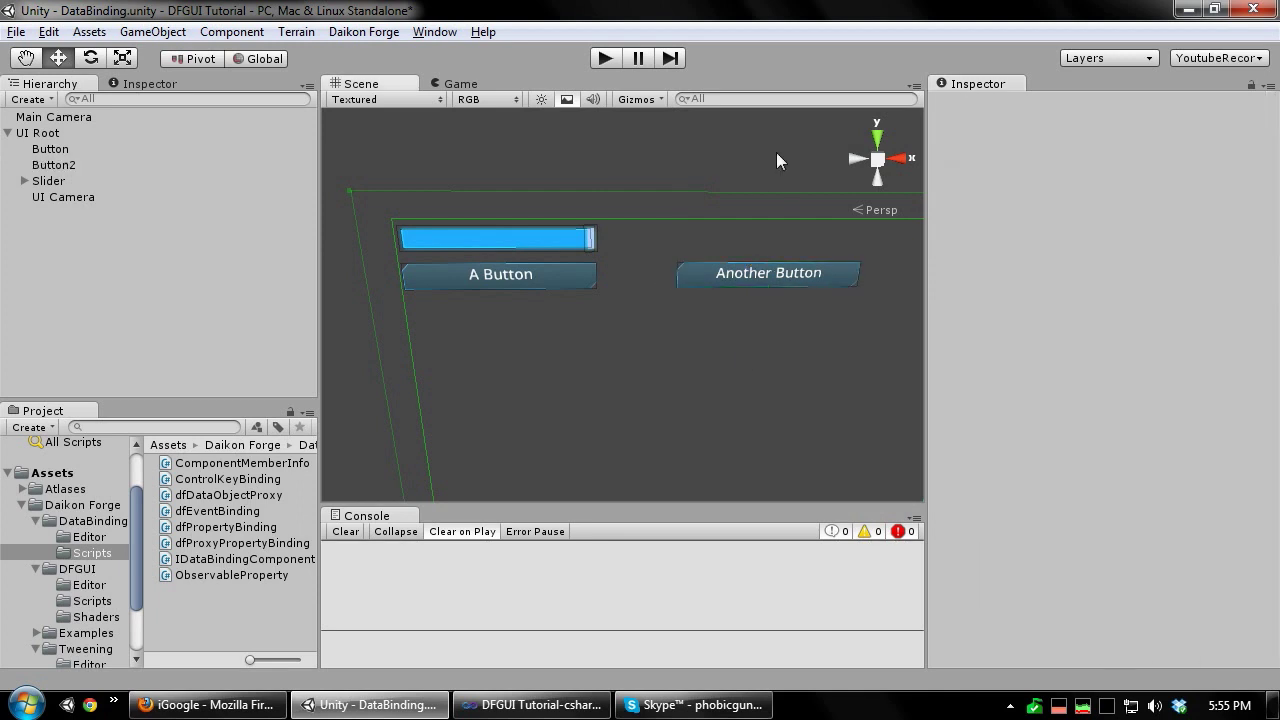
{"action": "left_click", "coordinate": [615, 58]}
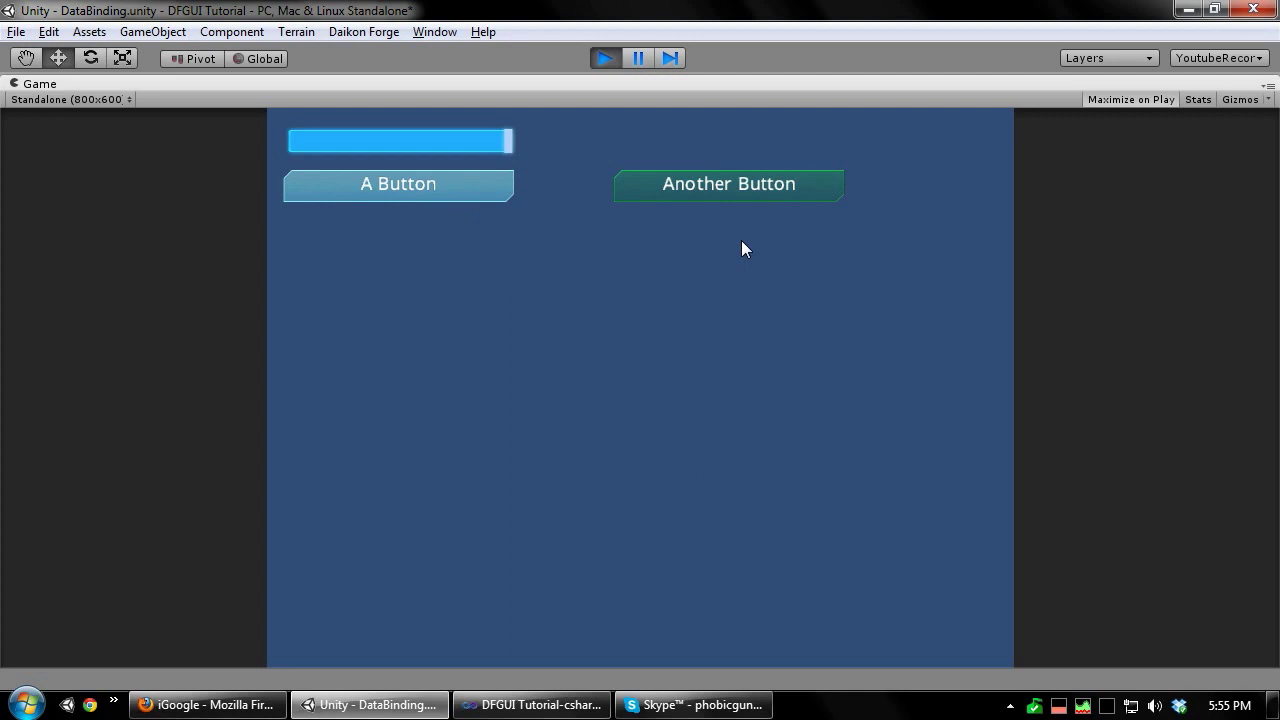
{"action": "left_click", "coordinate": [735, 198]}
{"action": "left_click", "coordinate": [590, 58]}
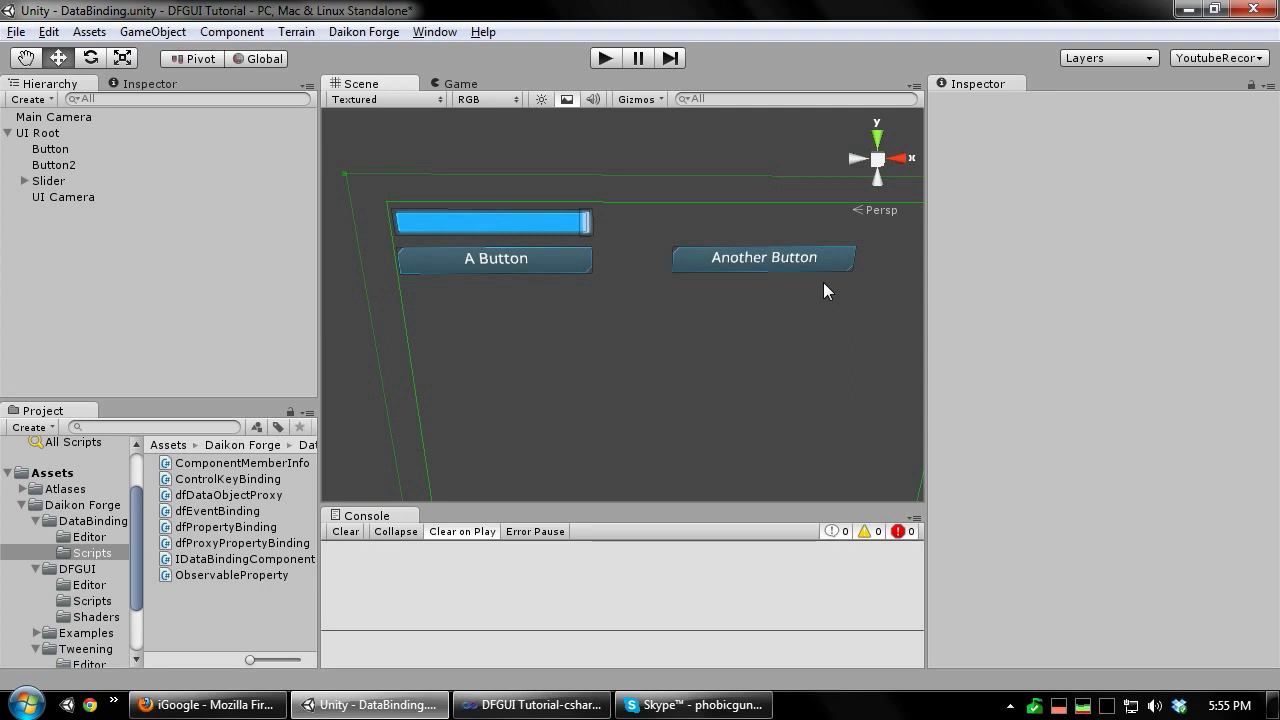
Open the DataBindingDemo script from Assets/Scripts in the code editor.
{"action": "right_click_drag", "start_coordinate": [823, 290], "coordinate": [849, 429]}
{"action": "scroll", "coordinate": [80, 615], "scroll_direction": "down", "scroll_amount": 3}
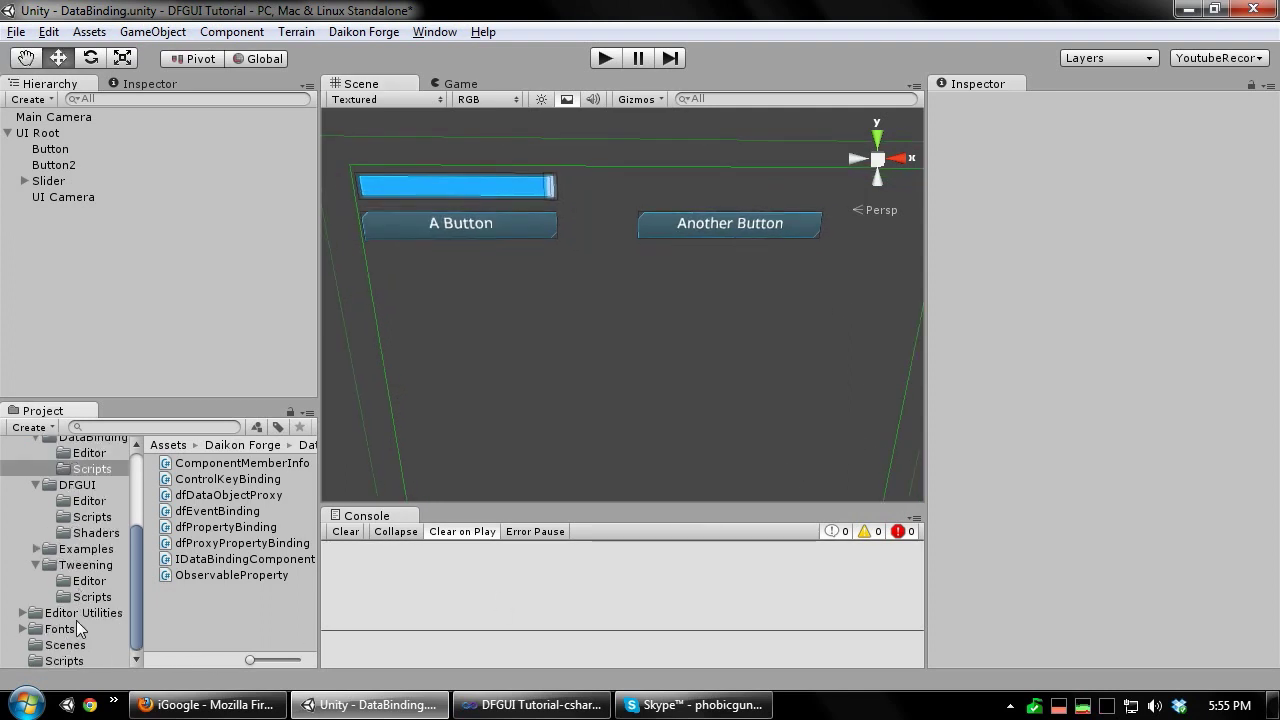
{"action": "left_click", "coordinate": [89, 581]}
{"action": "left_click", "coordinate": [64, 661]}
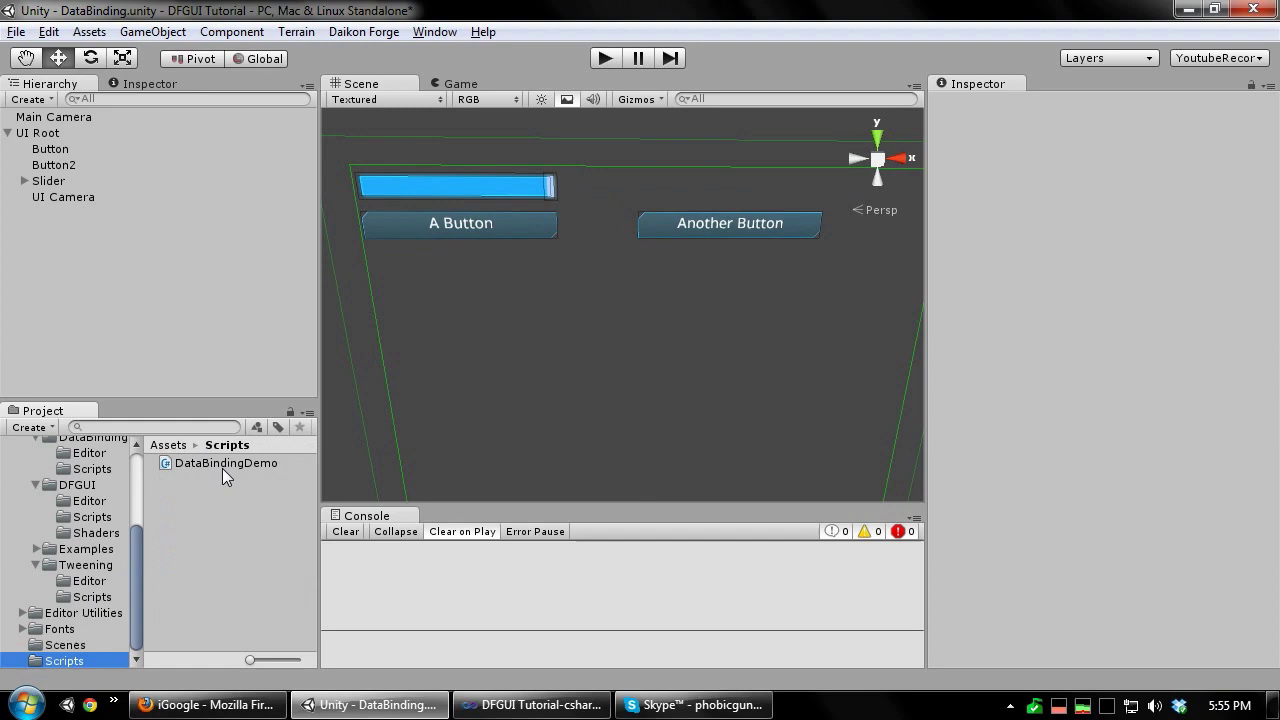
{"action": "double_click", "coordinate": [222, 463]}
Reload DataBindingDemo.cs, highlight the TestValue field and TestMethod block, then return to Unity.
{"action": "left_click", "coordinate": [790, 403]}
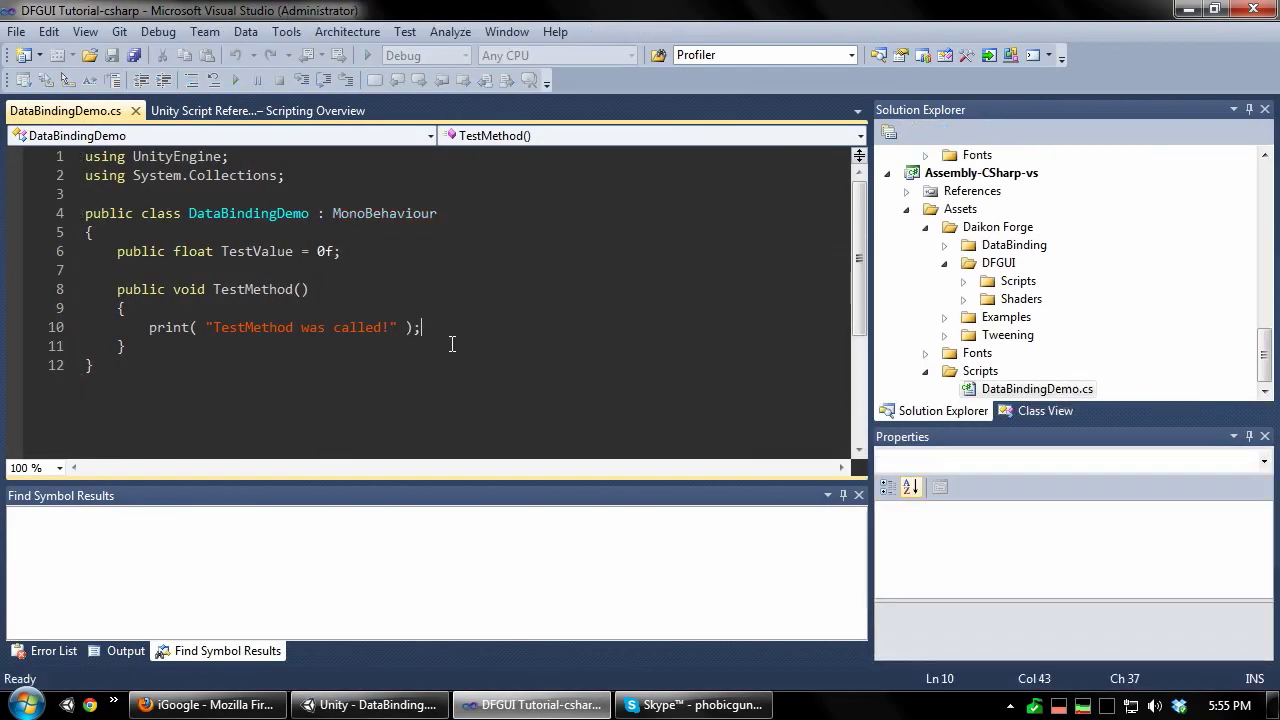
{"action": "left_click_drag", "start_coordinate": [110, 251], "coordinate": [424, 247]}
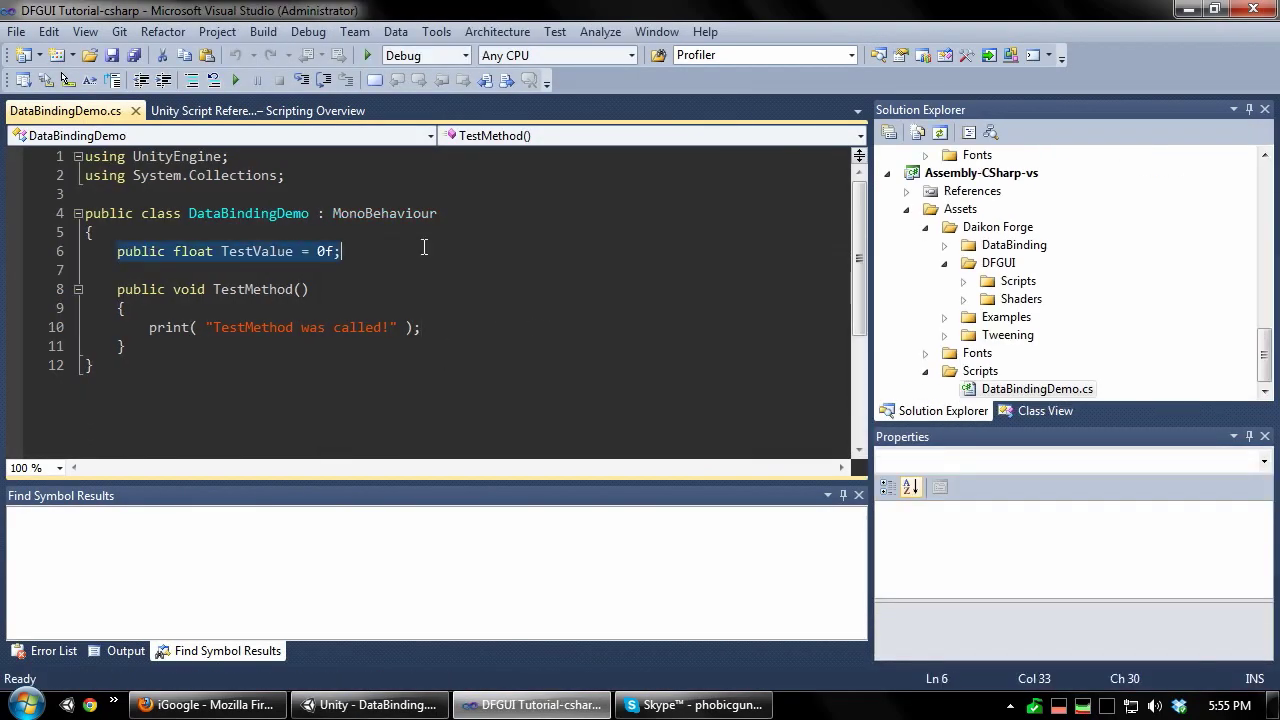
{"action": "left_click", "coordinate": [372, 249]}
{"action": "left_click_drag", "start_coordinate": [114, 289], "coordinate": [160, 349]}
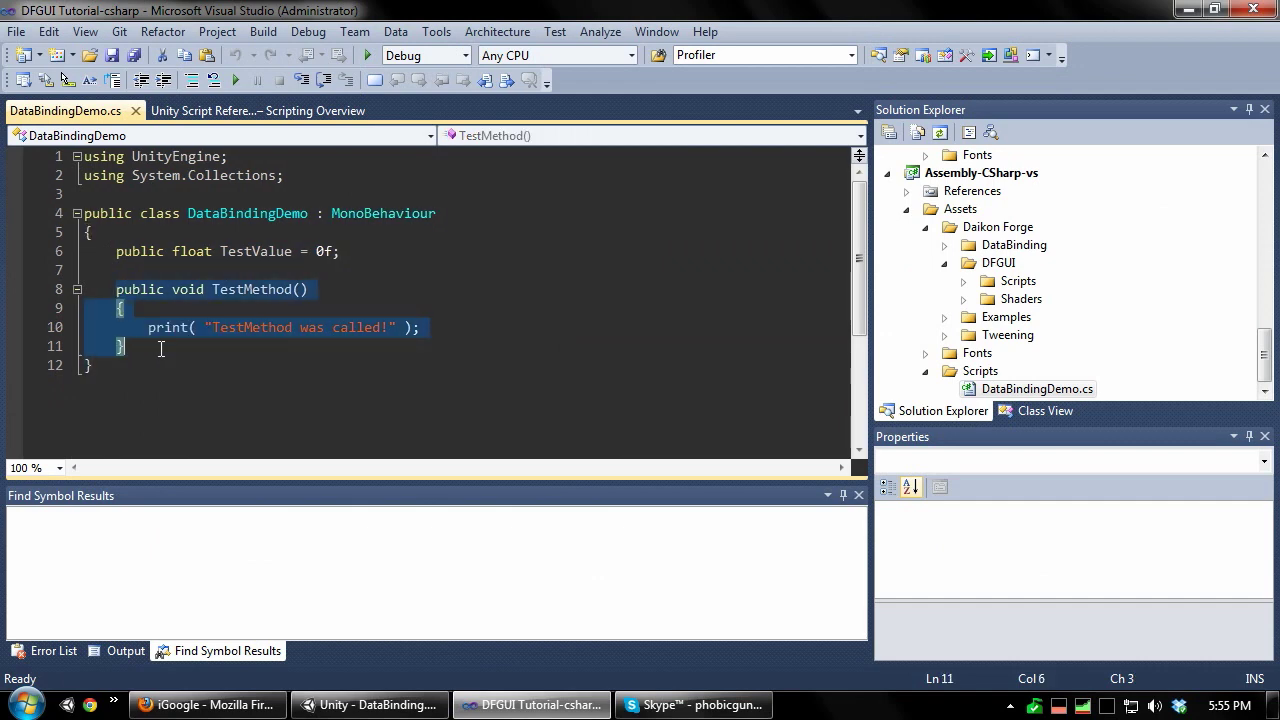
{"action": "left_click", "coordinate": [210, 358]}
{"action": "left_click", "coordinate": [464, 328]}
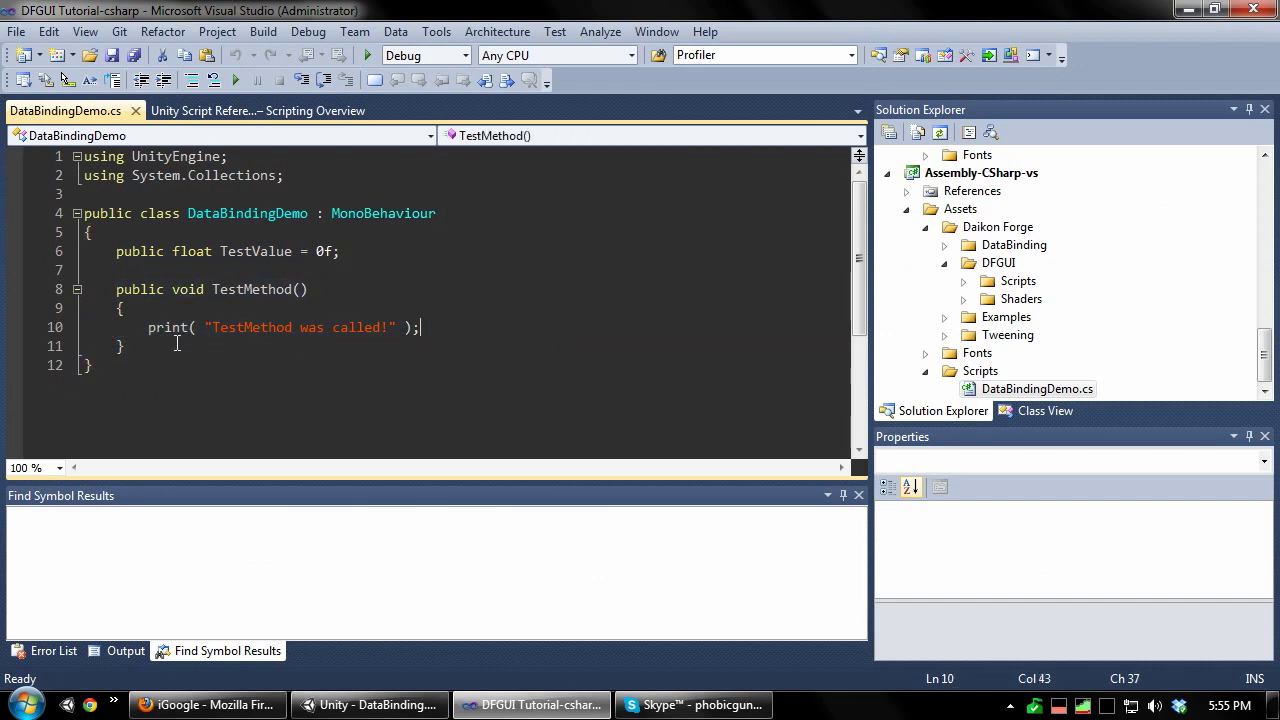
{"action": "left_click_drag", "start_coordinate": [157, 251], "coordinate": [342, 251]}
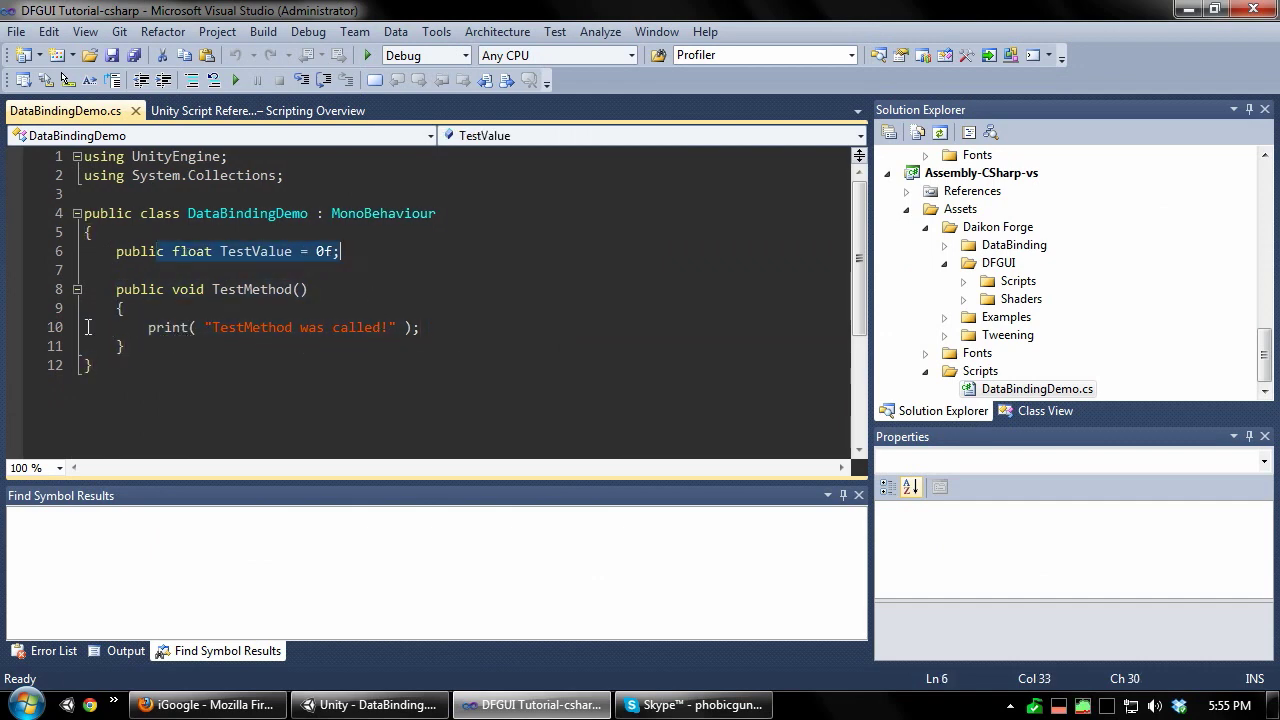
{"action": "left_click", "coordinate": [200, 357]}
{"action": "key", "text": "alt+Tab"}
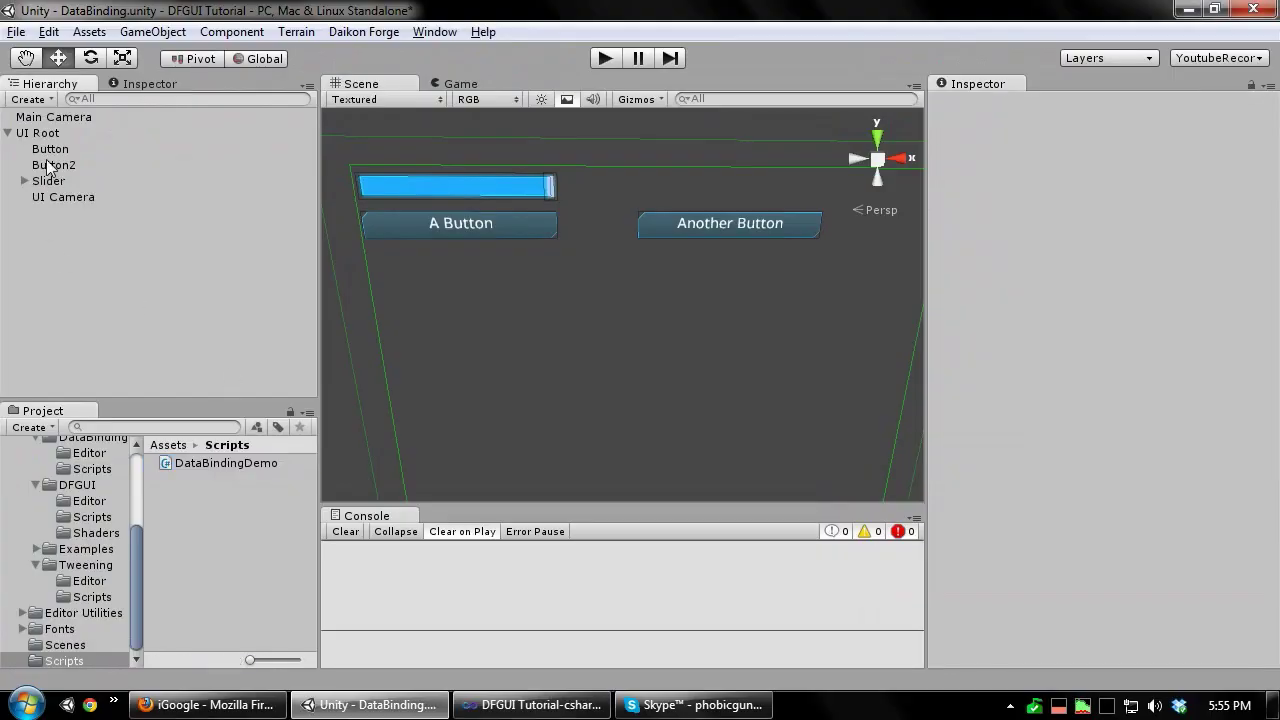
Select A Button and collapse its Df Button, Button Properties and property binding components.
{"action": "left_click", "coordinate": [48, 180]}
{"action": "left_click", "coordinate": [60, 165]}
{"action": "left_click", "coordinate": [140, 150]}
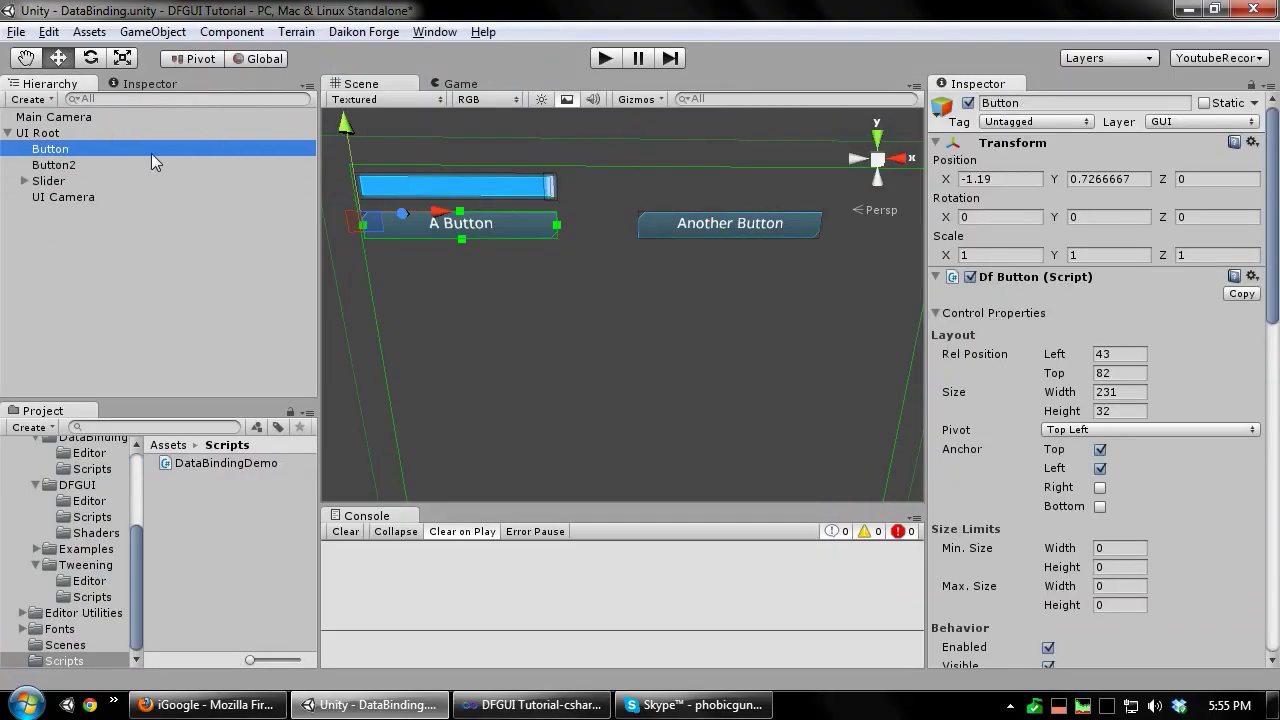
{"action": "scroll", "coordinate": [1213, 321], "scroll_direction": "down", "scroll_amount": 10}
{"action": "scroll", "coordinate": [1207, 425], "scroll_direction": "down", "scroll_amount": 3}
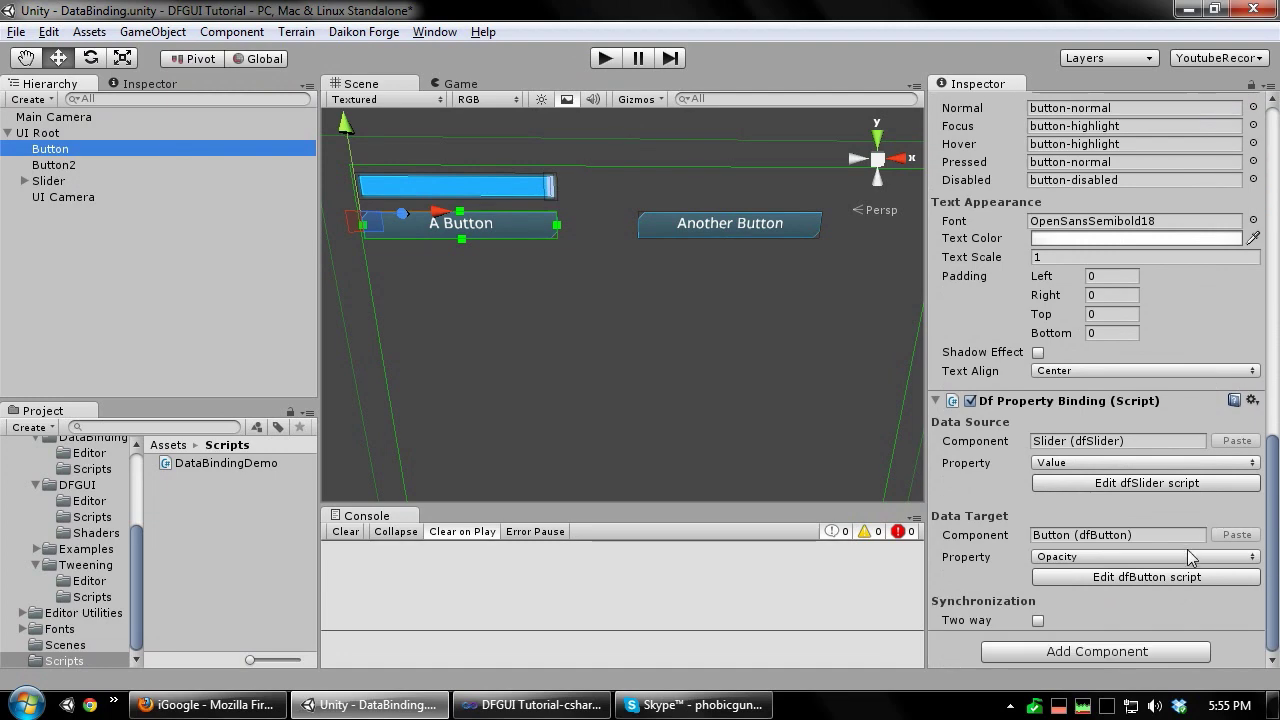
{"action": "left_click", "coordinate": [945, 405]}
{"action": "scroll", "coordinate": [944, 340], "scroll_direction": "up", "scroll_amount": 5}
{"action": "left_click", "coordinate": [940, 325]}
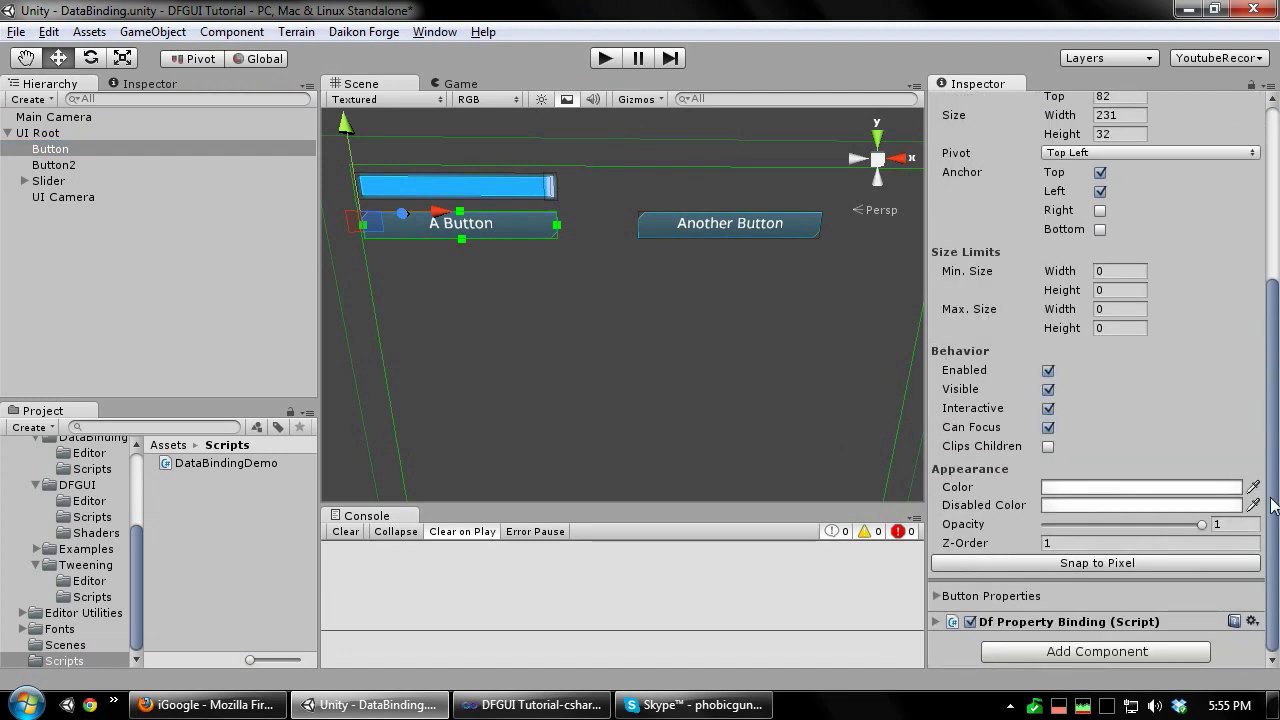
{"action": "scroll", "coordinate": [957, 218], "scroll_direction": "up", "scroll_amount": 5}
{"action": "left_click", "coordinate": [936, 276]}
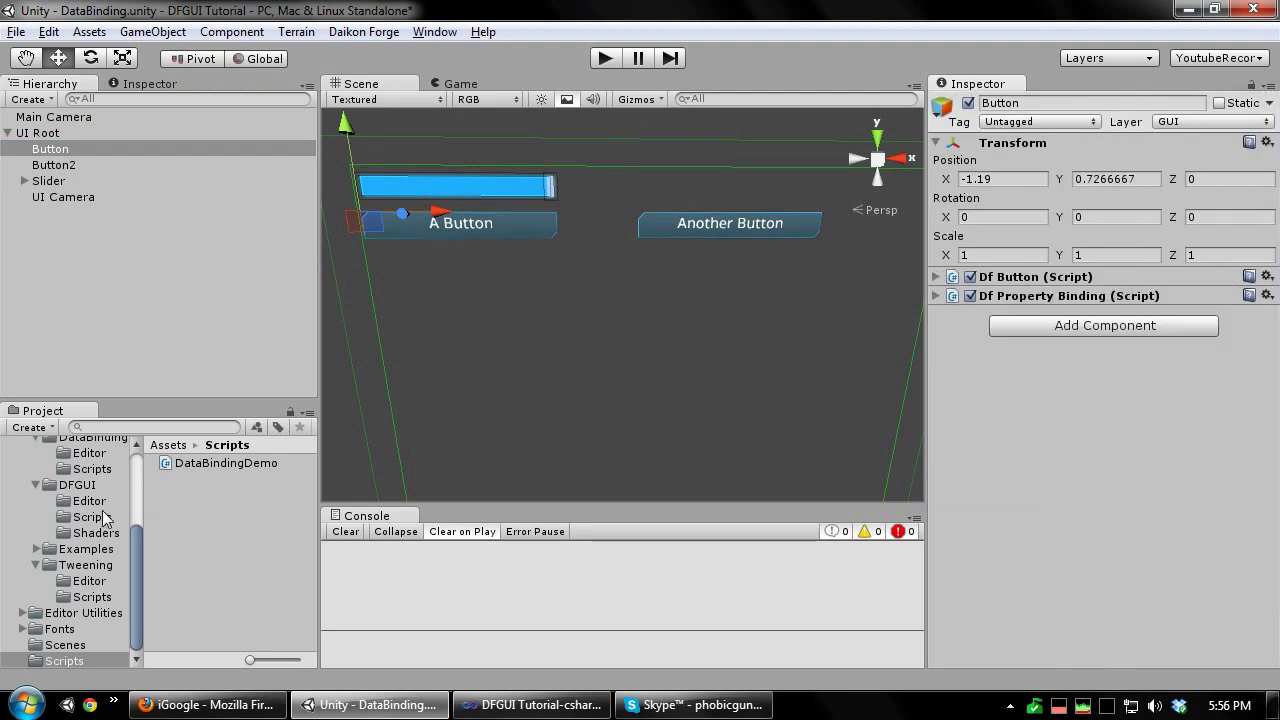
Attach the DataBindingDemo script to A Button with Test Value 1.
{"action": "left_click_drag", "start_coordinate": [200, 463], "coordinate": [1060, 438]}
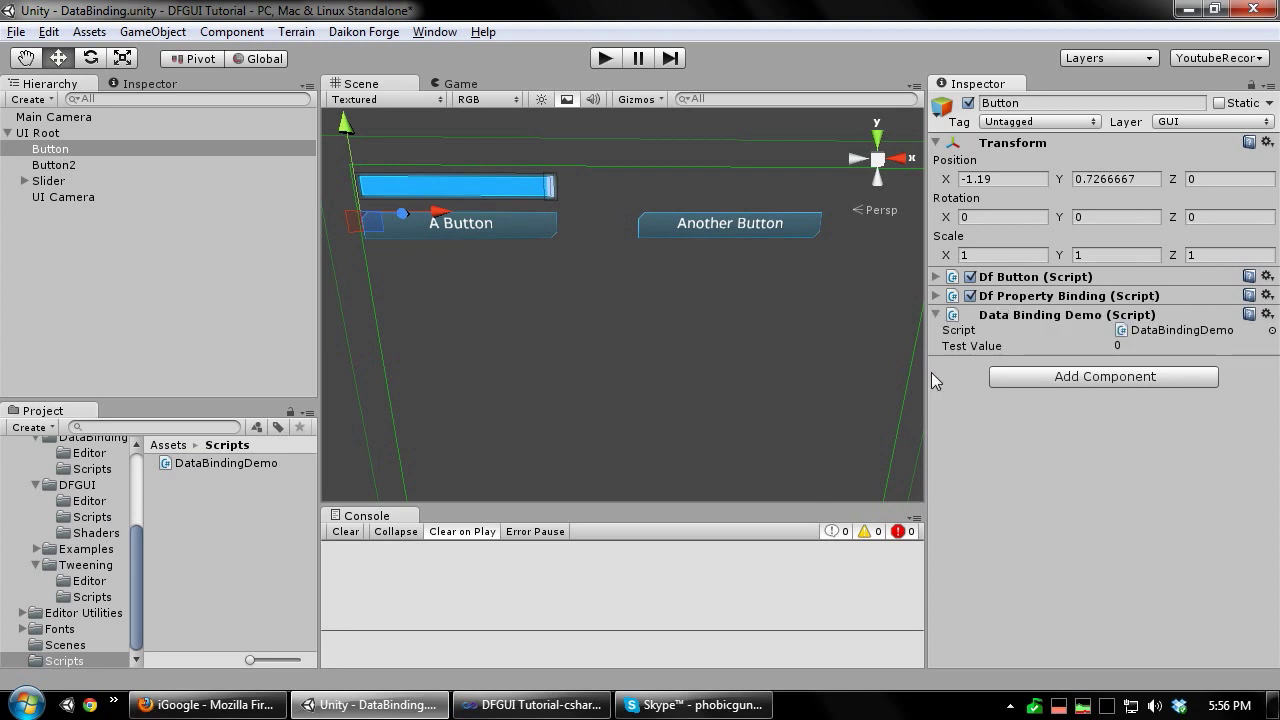
{"action": "type", "text": "1"}
{"action": "key", "text": "Return"}
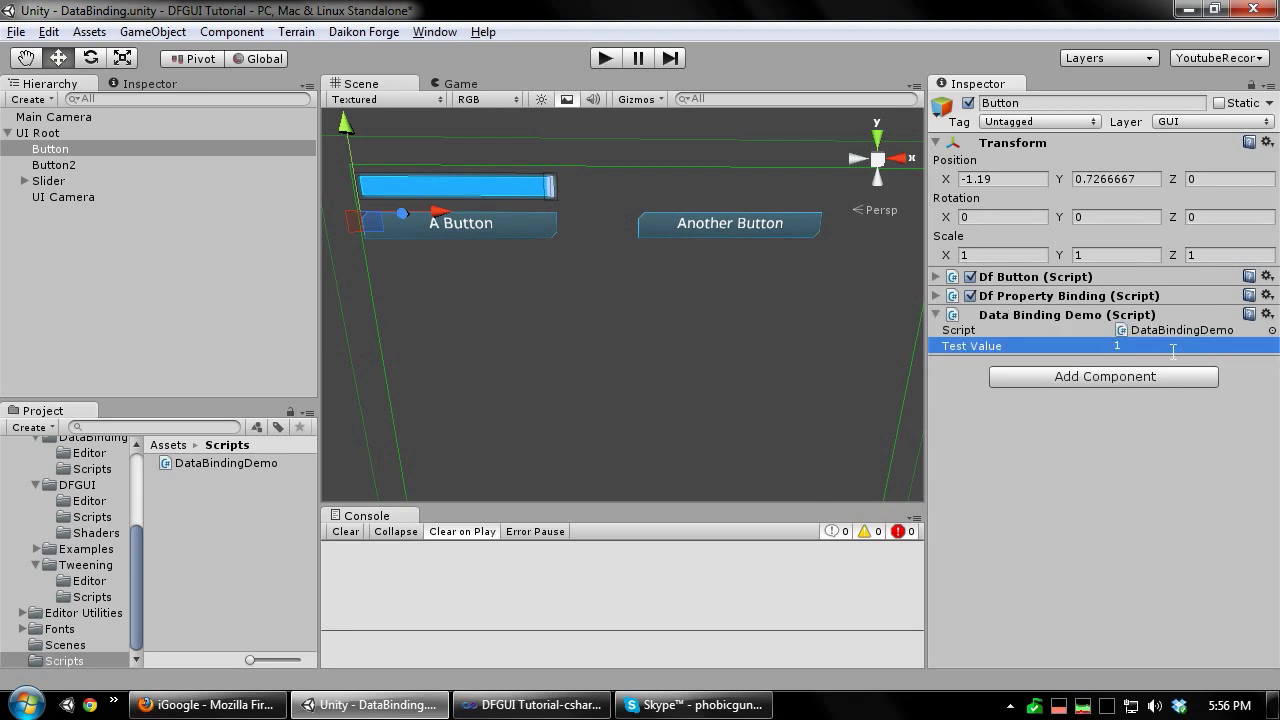
Add a second Df Property Binding to A Button with the Slider as data source.
{"action": "left_click", "coordinate": [1099, 377]}
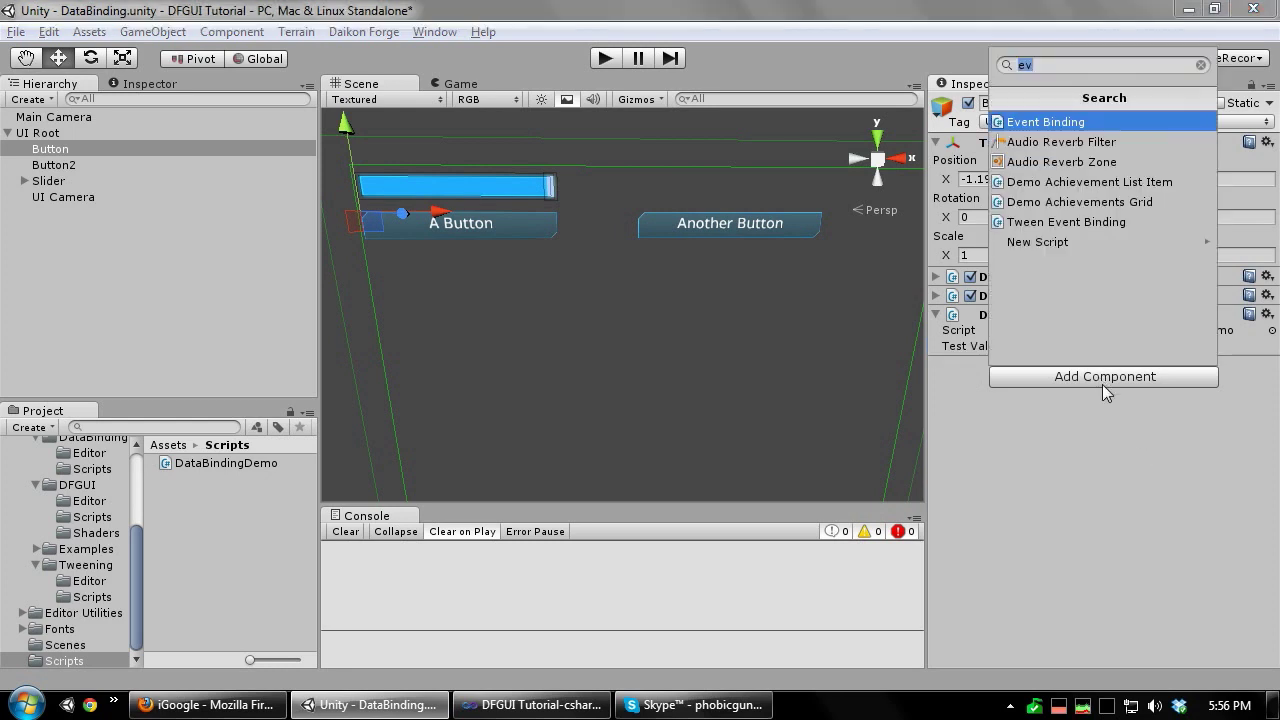
{"action": "type", "text": "prop"}
{"action": "key", "text": "Return"}
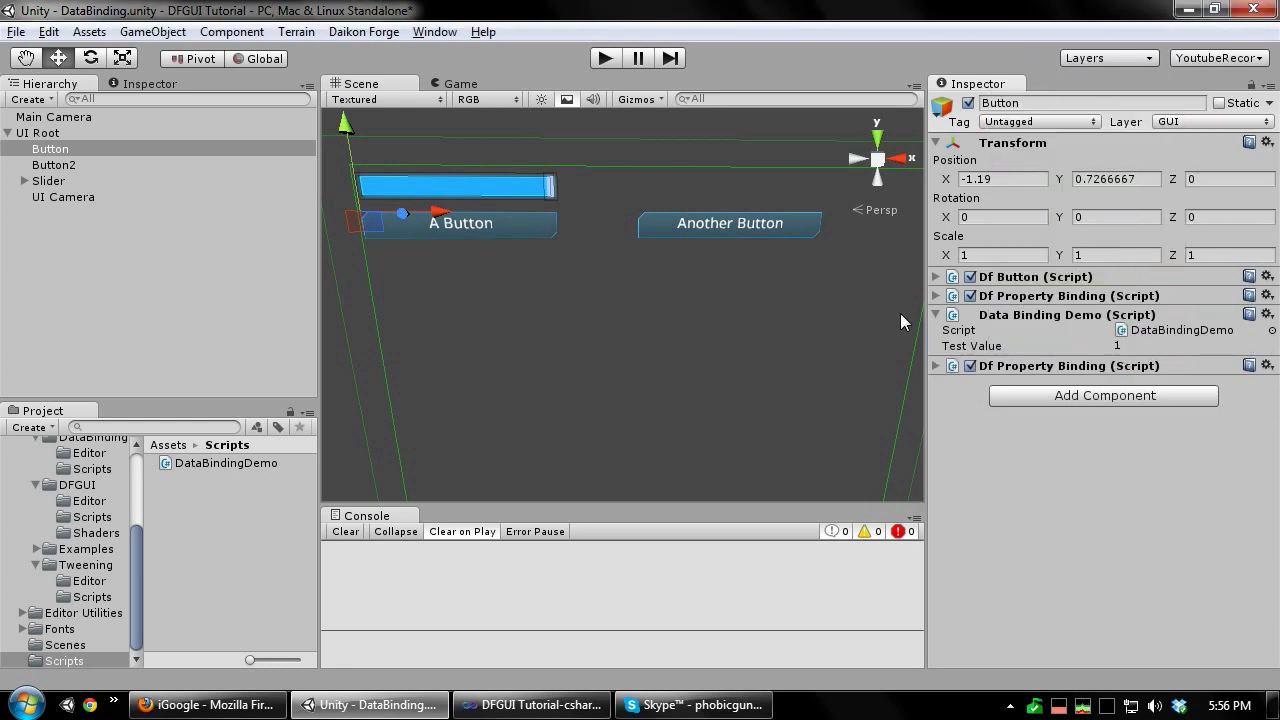
{"action": "left_click", "coordinate": [946, 368]}
{"action": "left_click", "coordinate": [65, 182]}
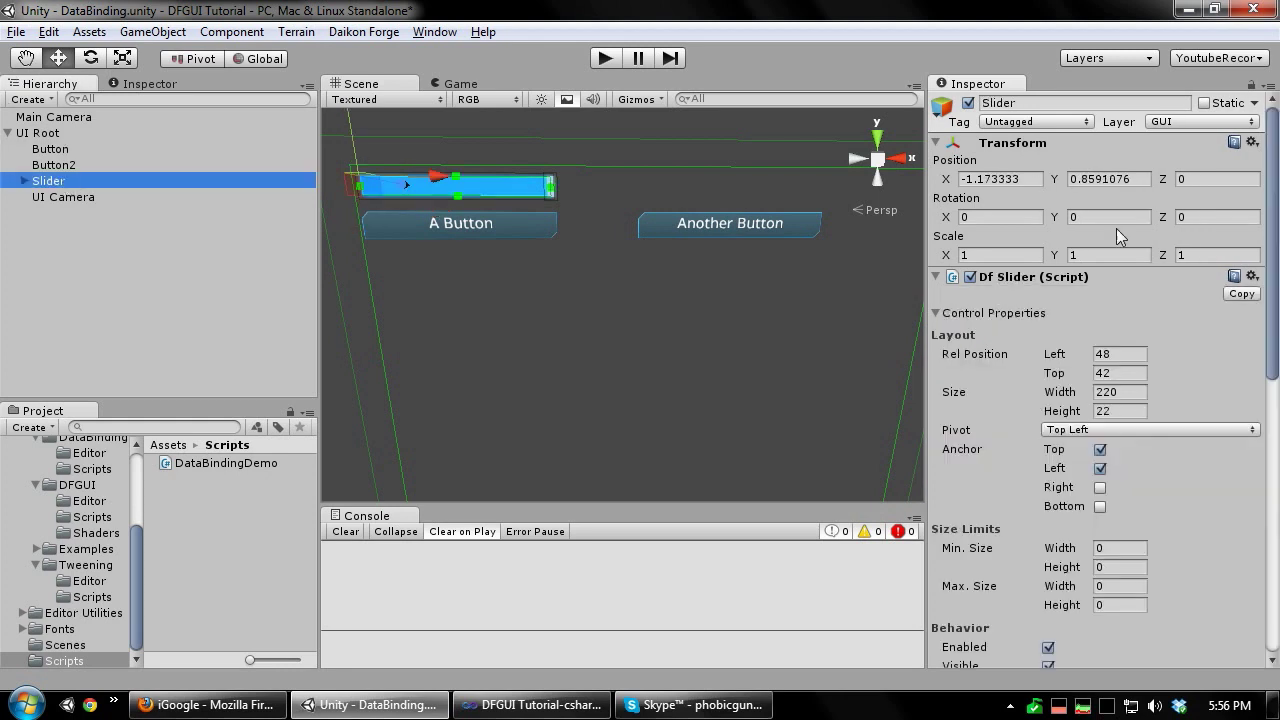
{"action": "left_click", "coordinate": [1245, 296]}
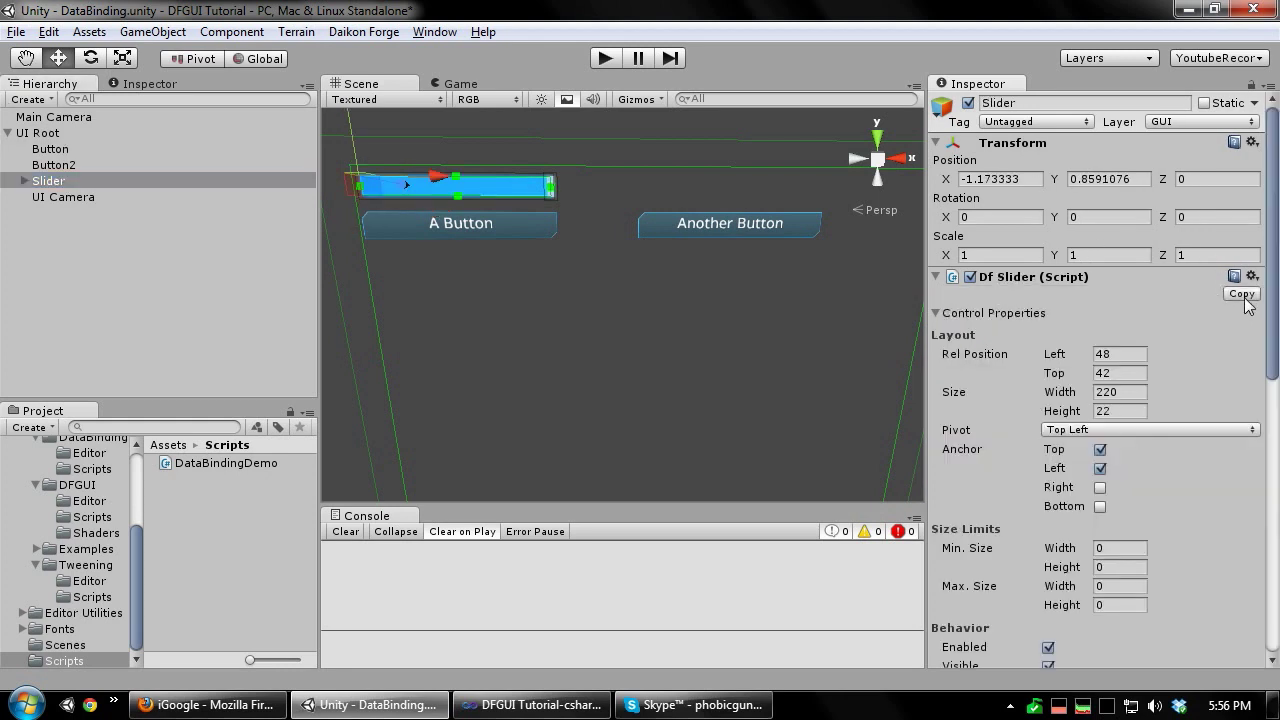
{"action": "left_click", "coordinate": [85, 150]}
{"action": "scroll", "coordinate": [1225, 470], "scroll_direction": "down", "scroll_amount": 2}
{"action": "left_click", "coordinate": [1237, 574]}
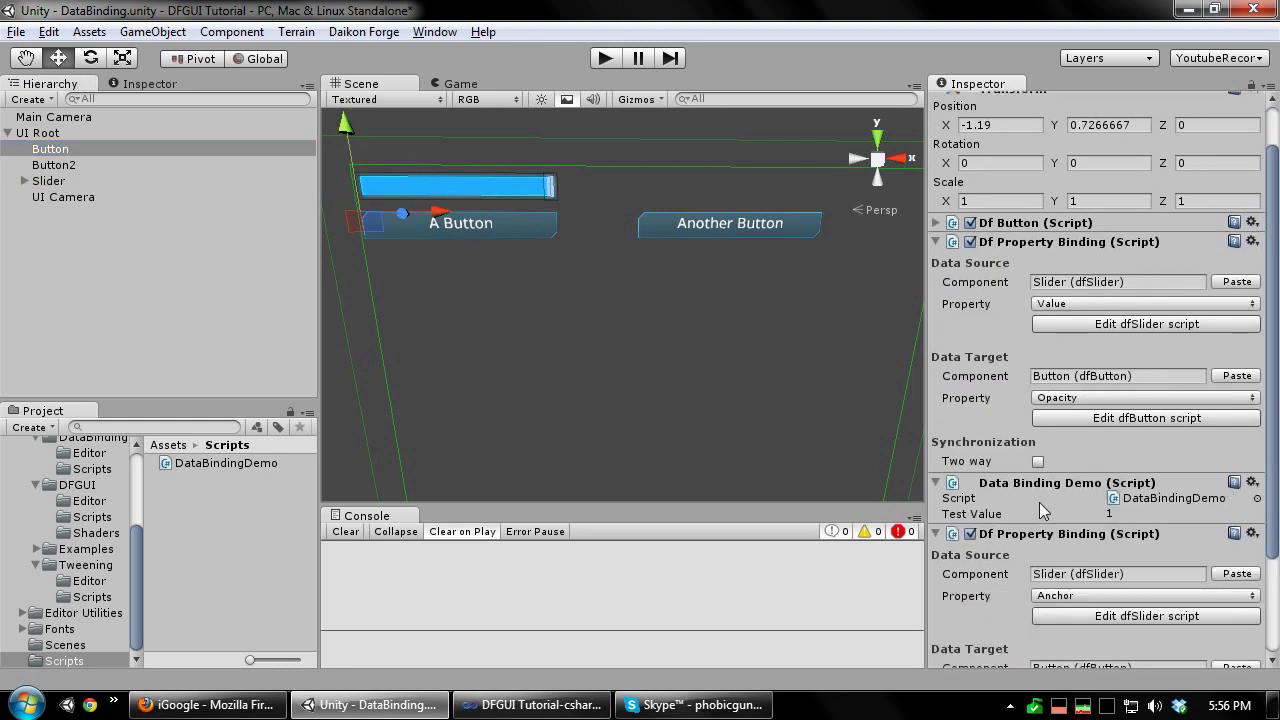
{"action": "scroll", "coordinate": [1042, 510], "scroll_direction": "down", "scroll_amount": 3}
Target DataBindingDemo, binding the slider's Value to TestValue with Two way enabled.
{"action": "left_click_drag", "start_coordinate": [1088, 537], "coordinate": [1090, 540]}
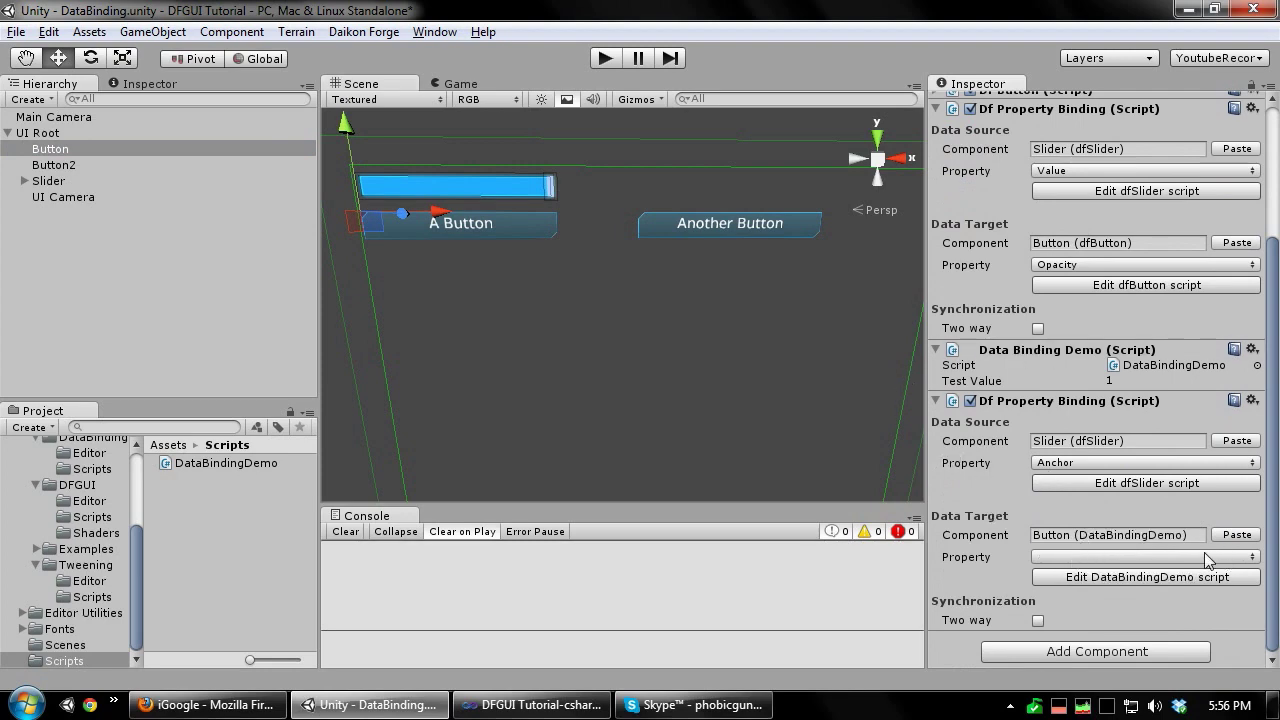
{"action": "left_click", "coordinate": [1068, 466]}
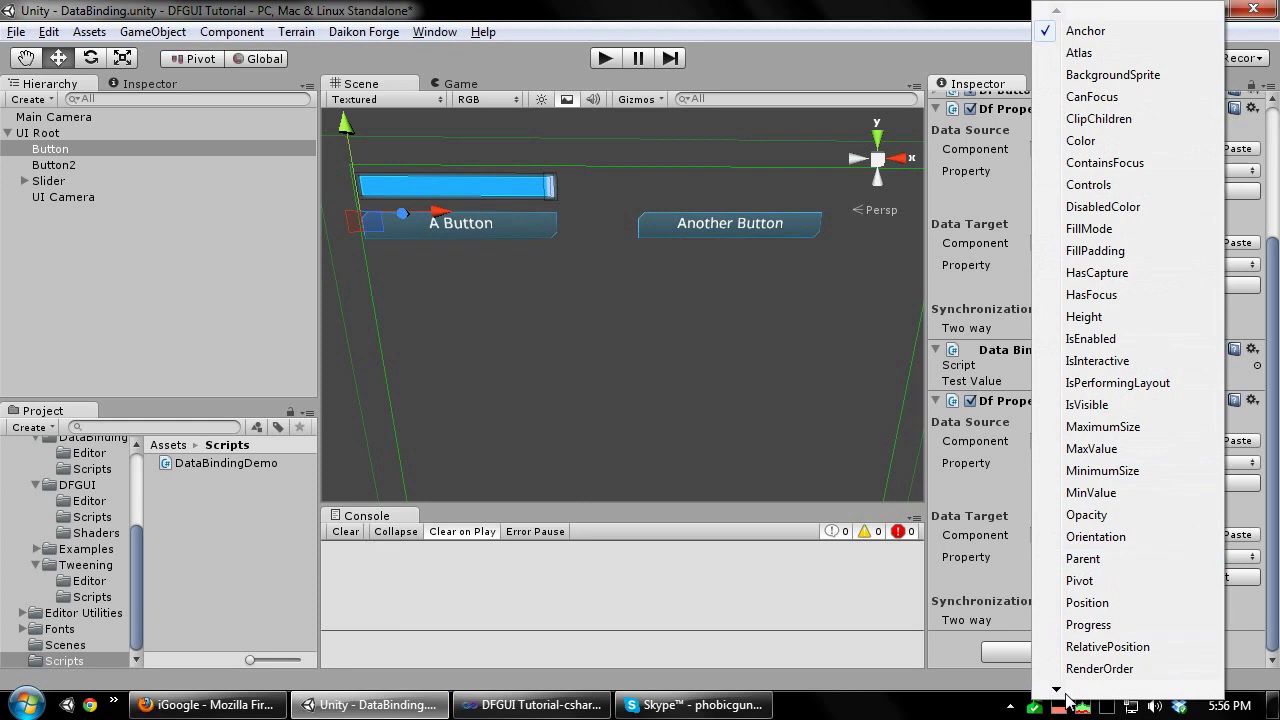
{"action": "mouse_move", "coordinate": [1074, 697]}
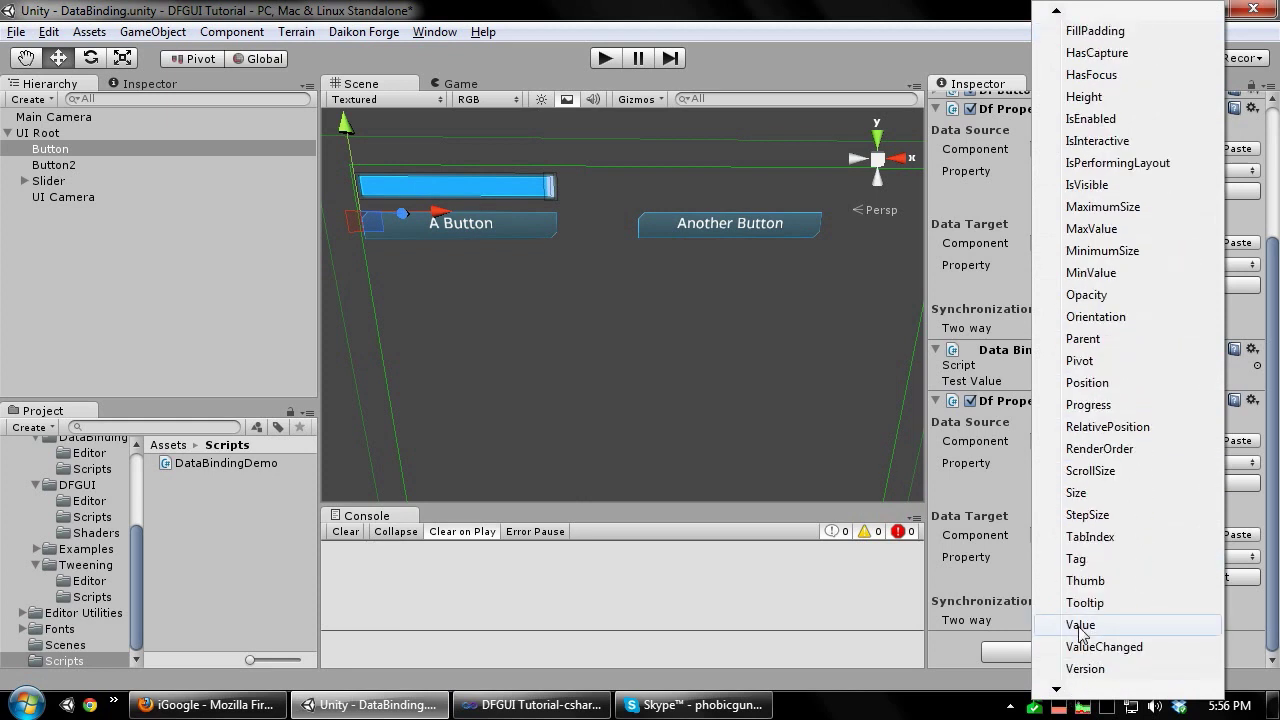
{"action": "left_click", "coordinate": [1082, 624]}
{"action": "left_click", "coordinate": [1062, 557]}
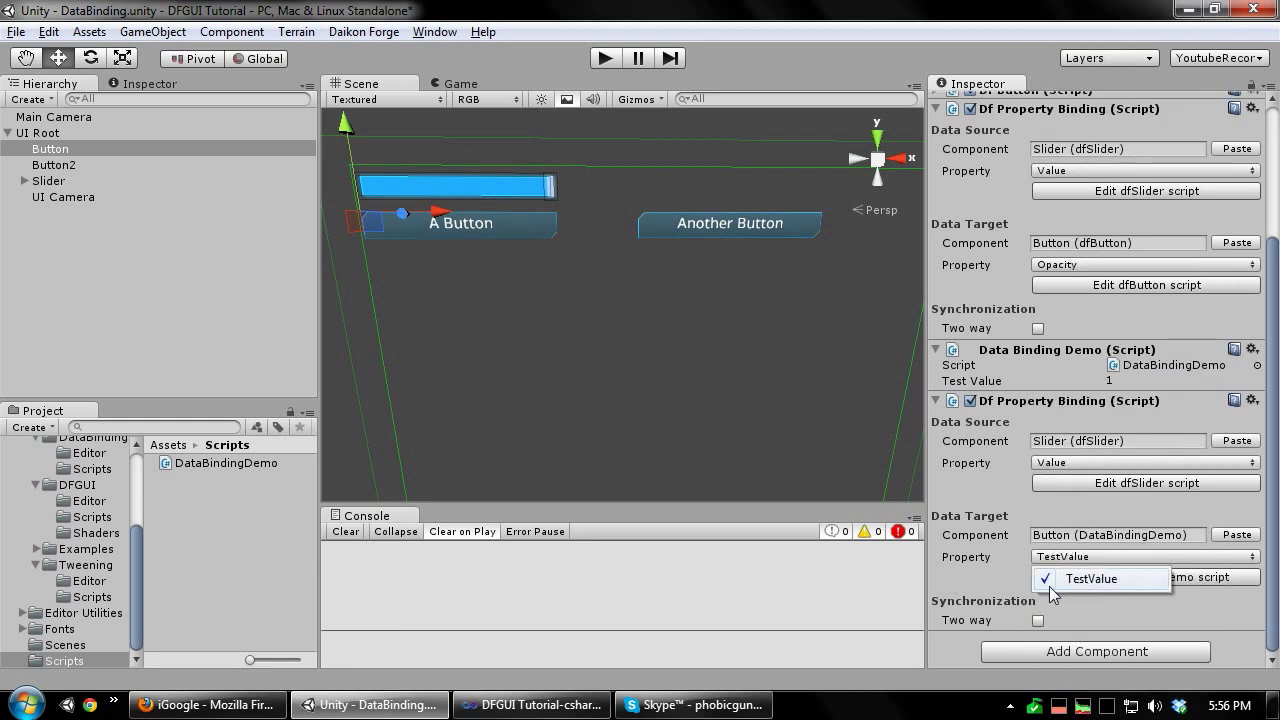
{"action": "left_click", "coordinate": [1092, 578]}
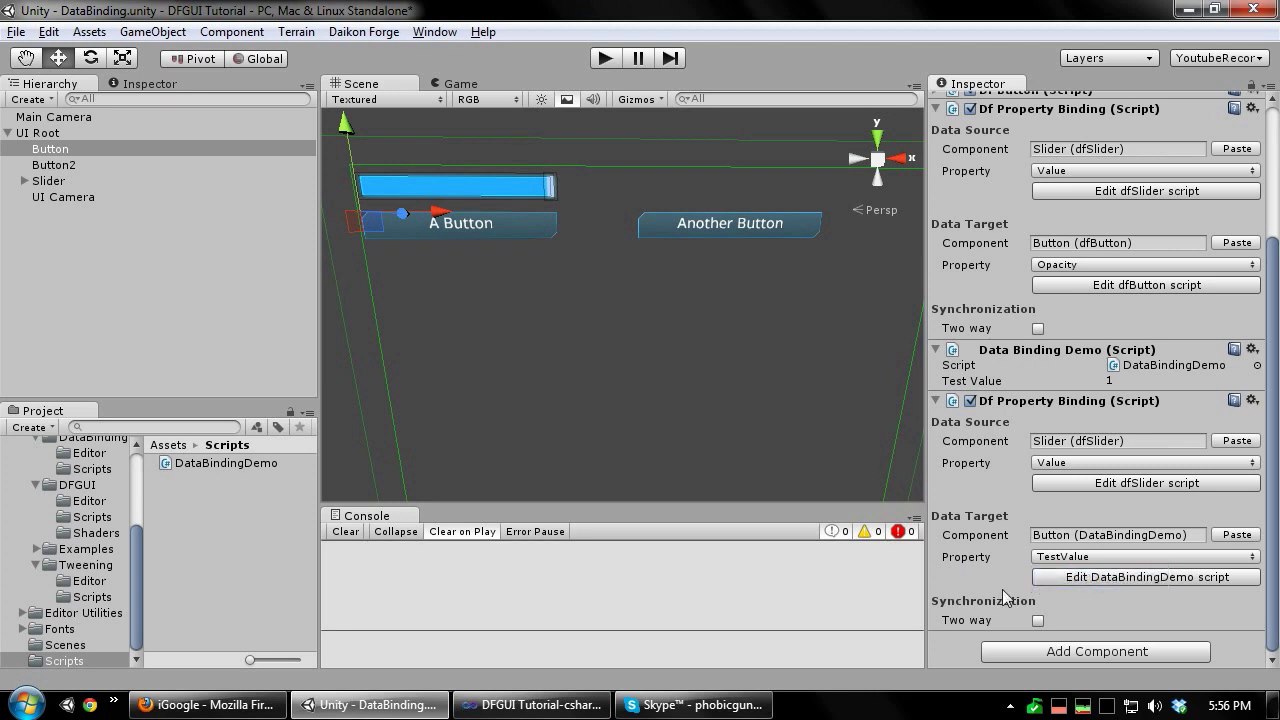
{"action": "left_click", "coordinate": [1038, 621]}
{"action": "scroll", "coordinate": [694, 371], "scroll_direction": "down", "scroll_amount": 3}
Run the scene and turn off Maximize on the Game view.
{"action": "left_click", "coordinate": [621, 184]}
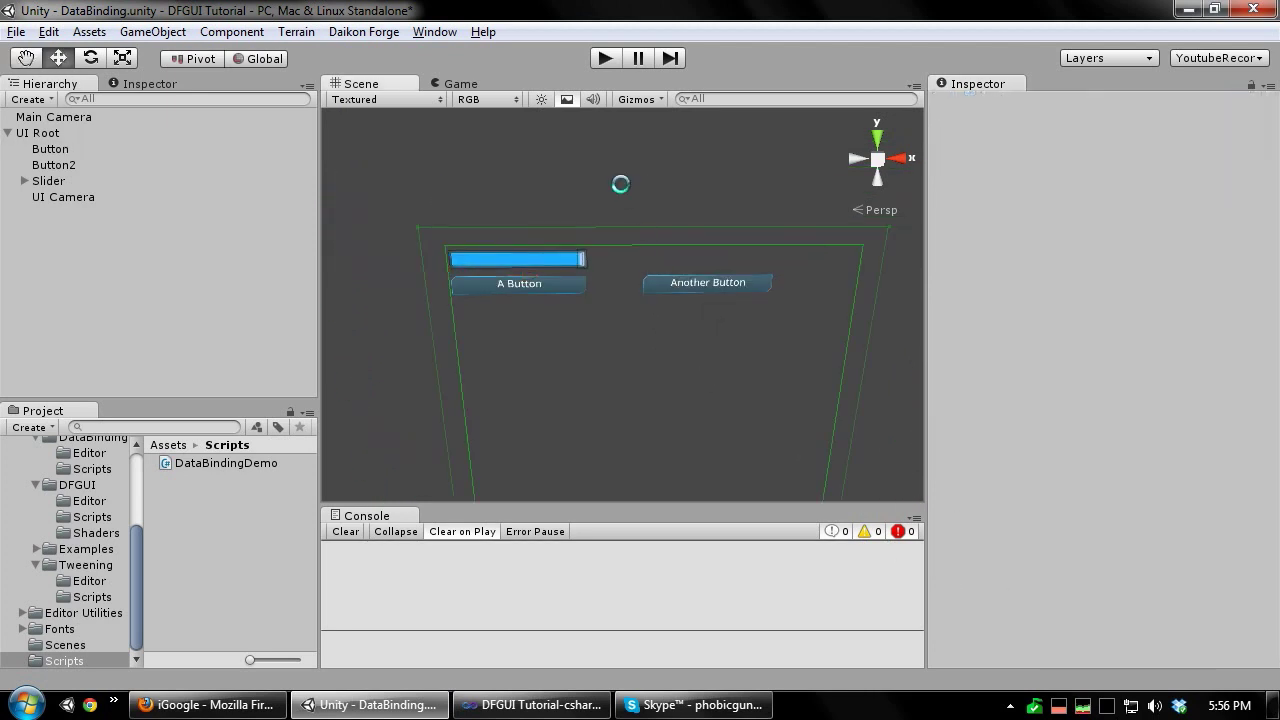
{"action": "left_click", "coordinate": [604, 58]}
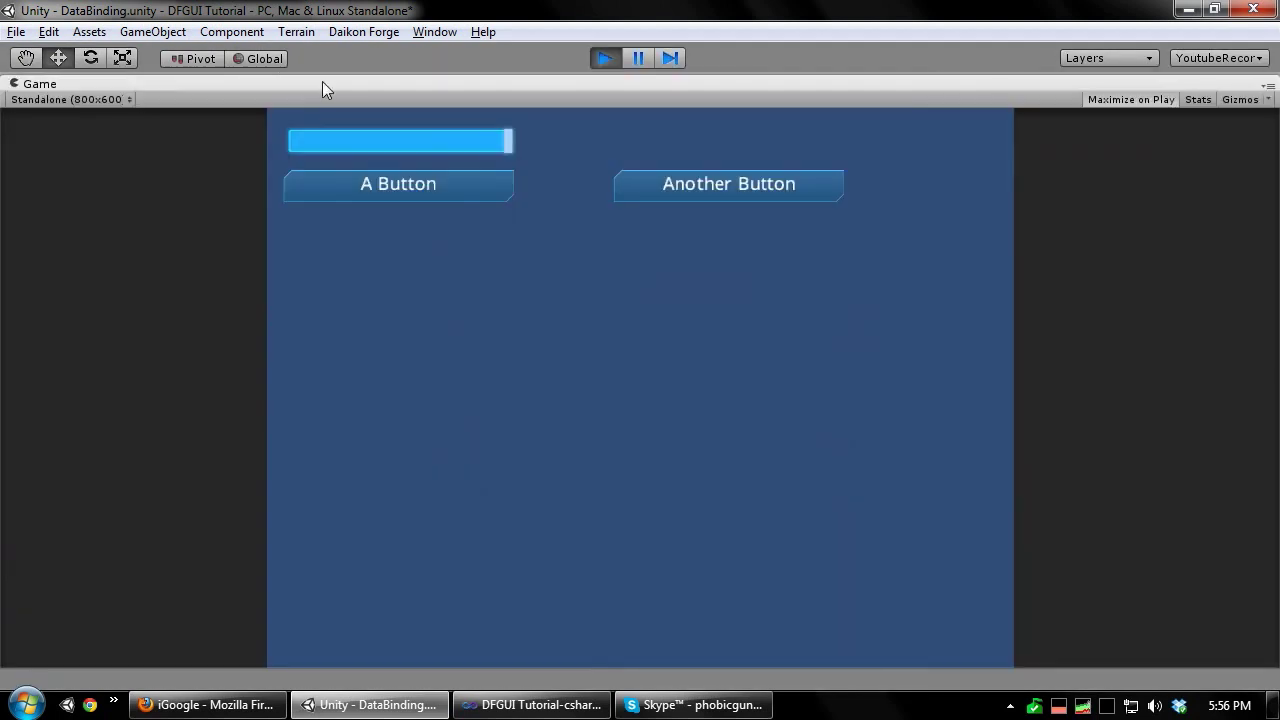
{"action": "right_click", "coordinate": [322, 81]}
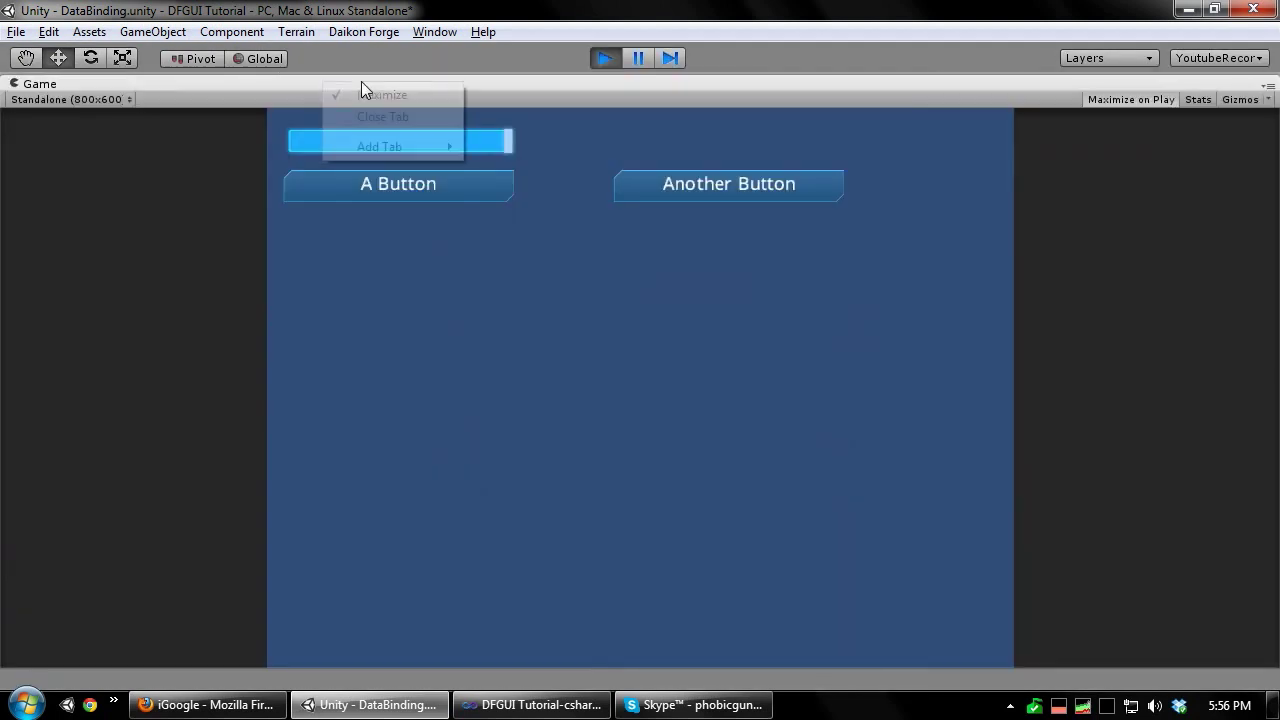
{"action": "left_click", "coordinate": [362, 91]}
Select A Button and drag its Test Value down to test the bindings.
{"action": "left_click", "coordinate": [110, 152]}
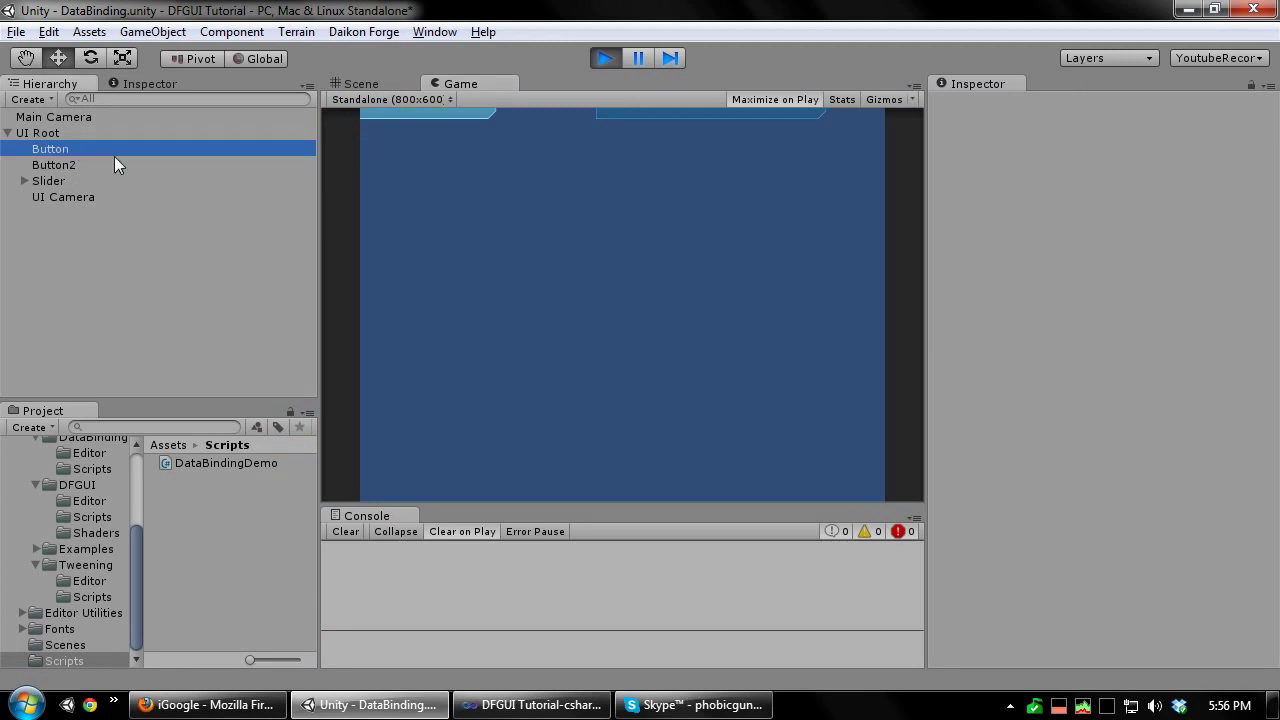
{"action": "left_click", "coordinate": [361, 83]}
{"action": "scroll", "coordinate": [655, 245], "scroll_direction": "up", "scroll_amount": 6}
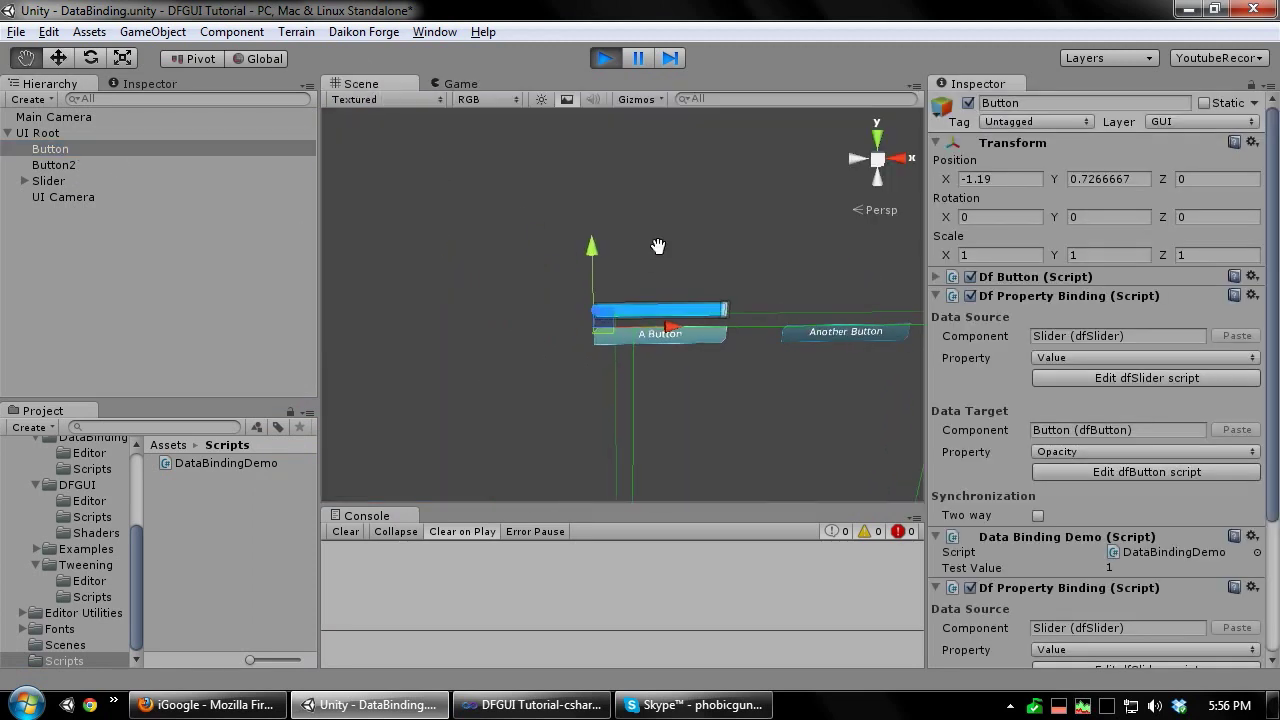
{"action": "scroll", "coordinate": [636, 227], "scroll_direction": "down", "scroll_amount": 3}
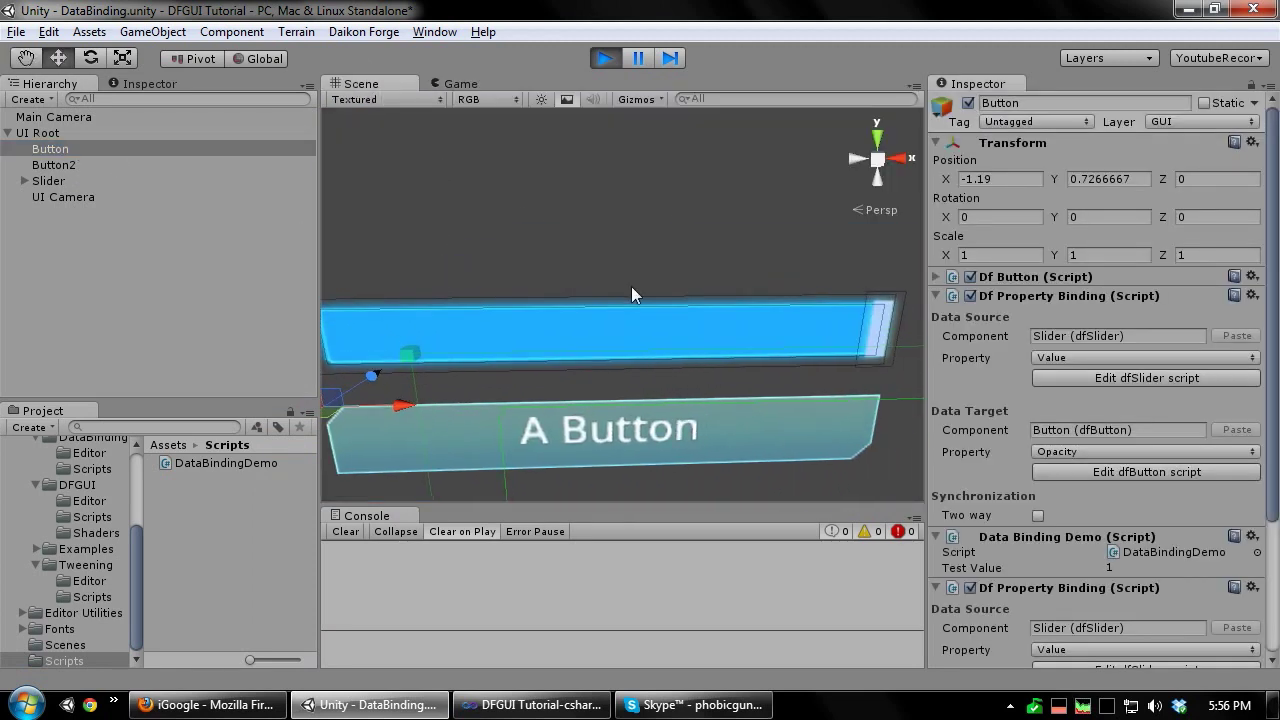
{"action": "scroll", "coordinate": [1216, 417], "scroll_direction": "down", "scroll_amount": 4}
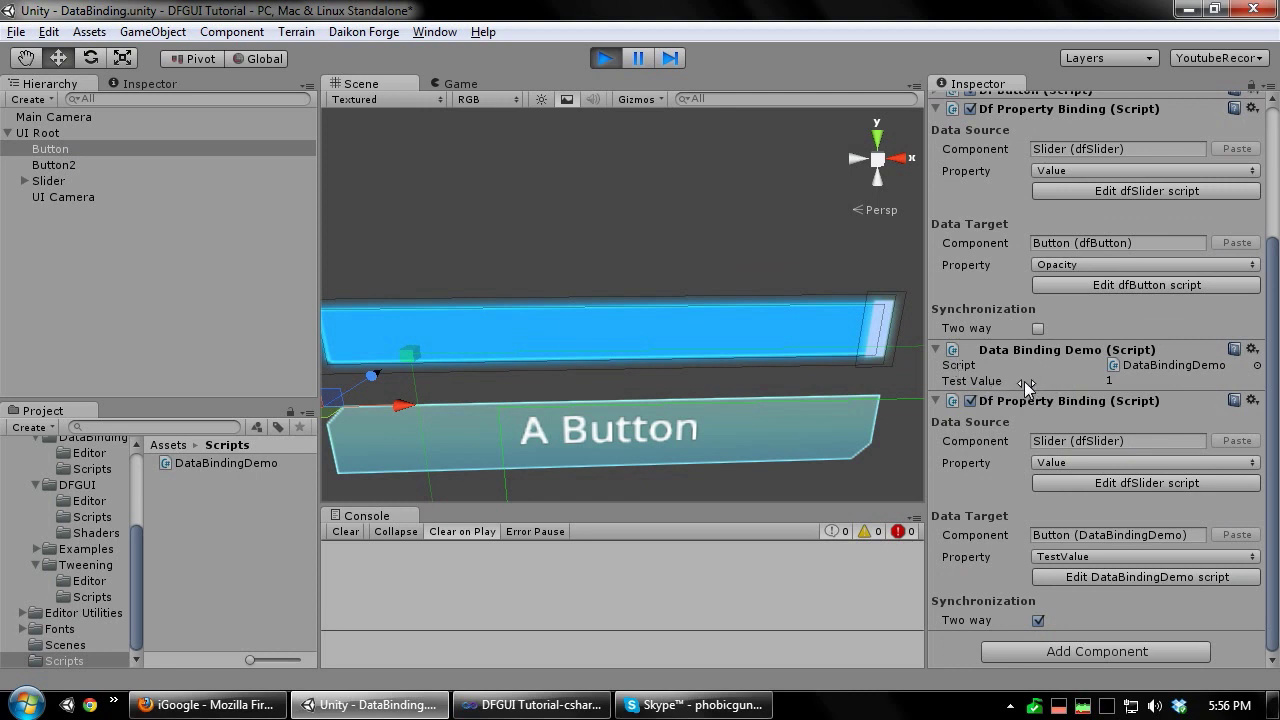
{"action": "mouse_move", "coordinate": [1062, 379]}
{"action": "left_mouse_down"}
{"action": "mouse_move", "coordinate": [1009, 393]}
{"action": "mouse_move", "coordinate": [1046, 393]}
{"action": "left_mouse_up"}
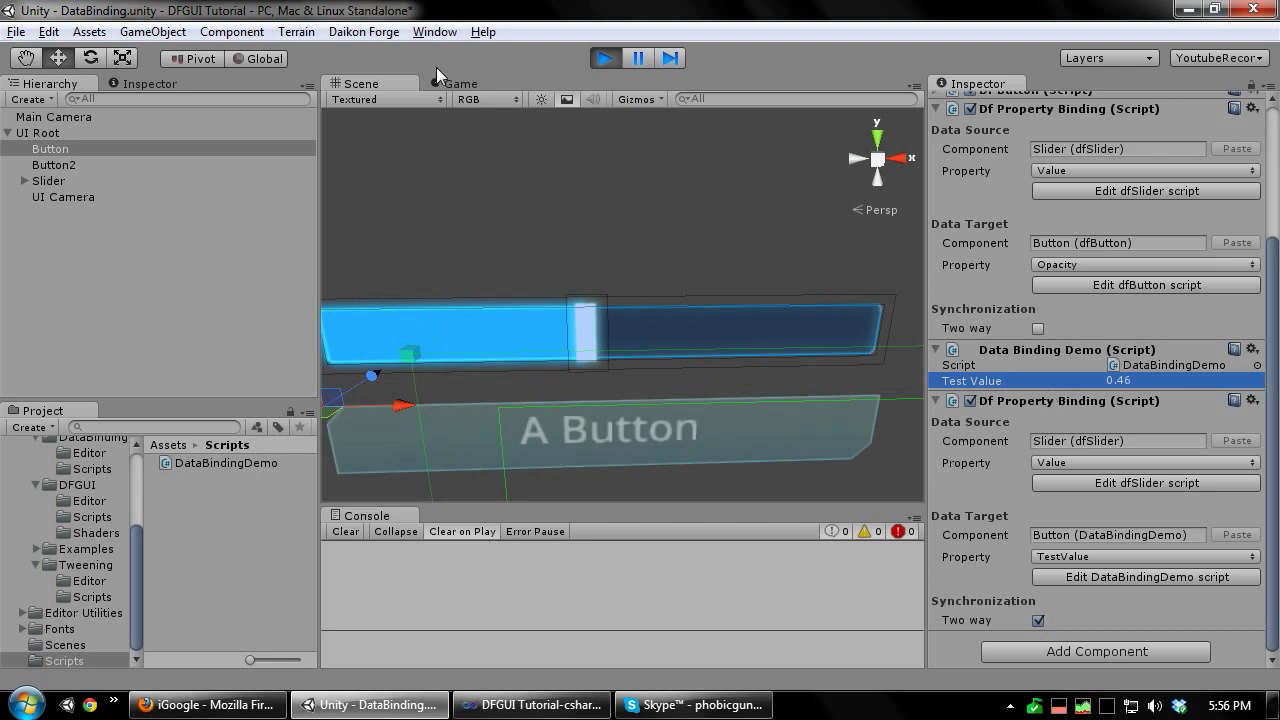
Maximize the Game view, then restore the full editor layout.
{"action": "left_click", "coordinate": [458, 84]}
{"action": "right_click", "coordinate": [458, 84]}
{"action": "left_click", "coordinate": [510, 101]}
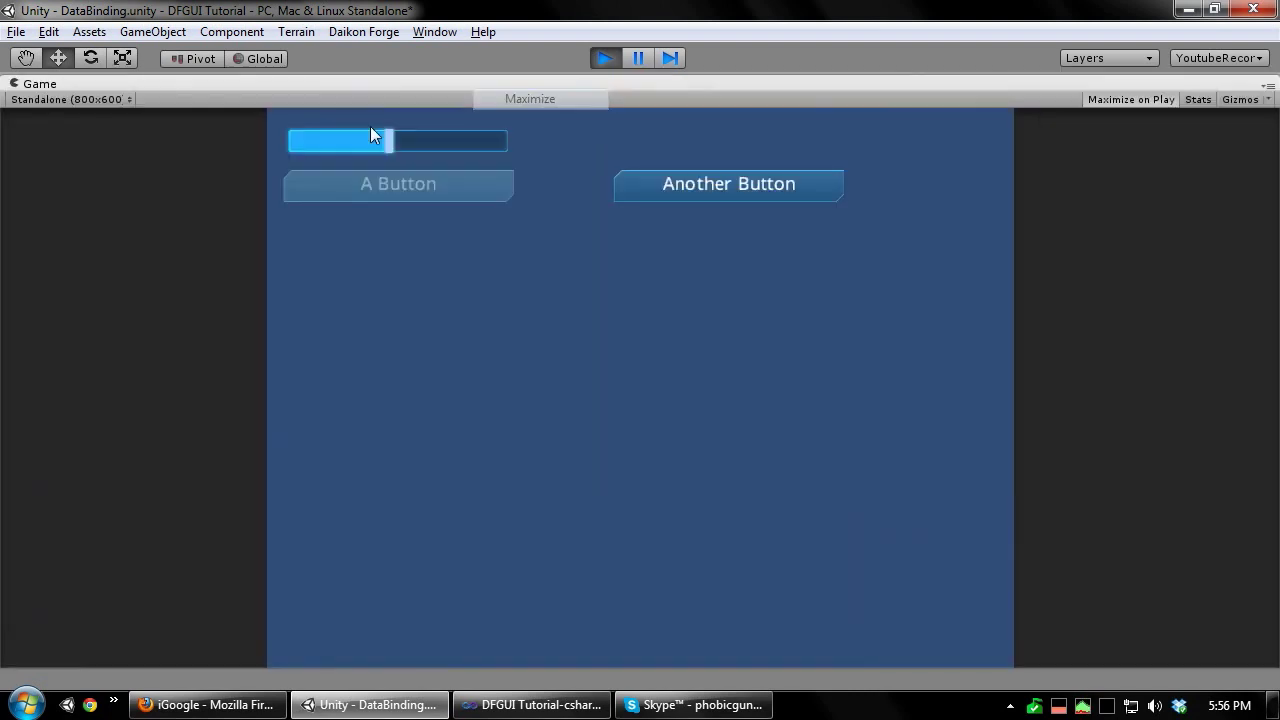
{"action": "right_click", "coordinate": [468, 84]}
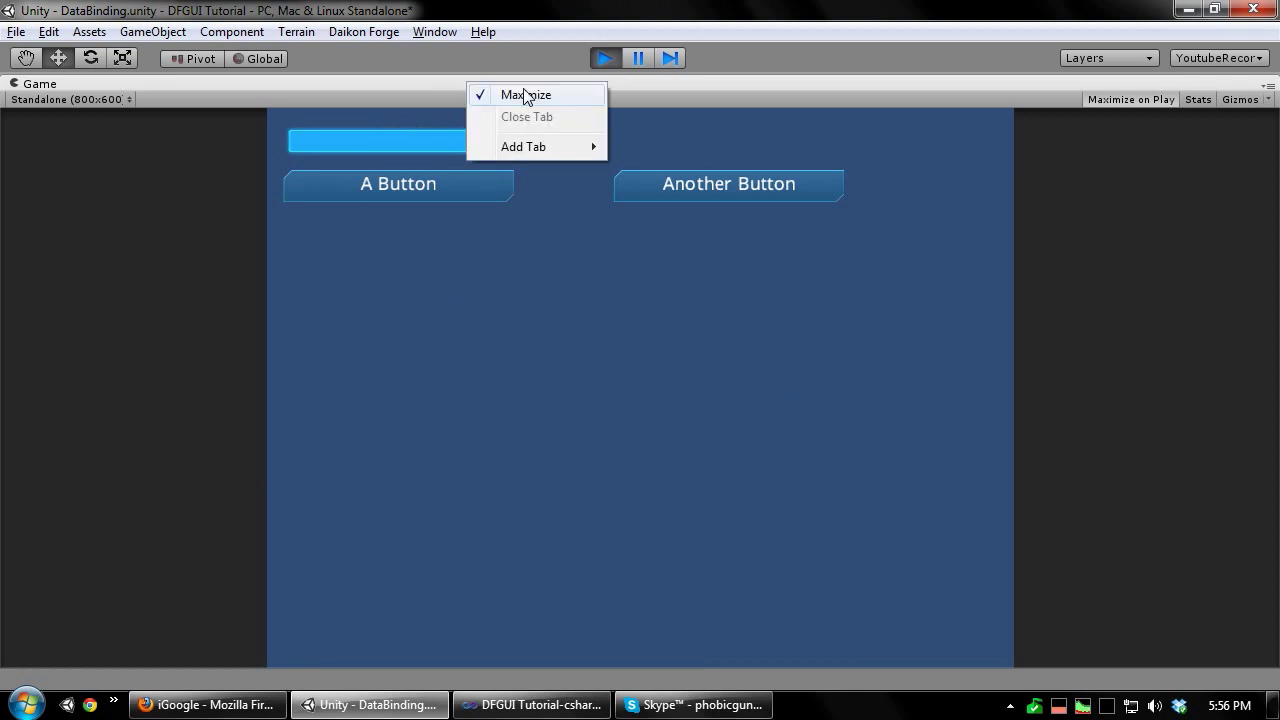
{"action": "left_click", "coordinate": [522, 97]}
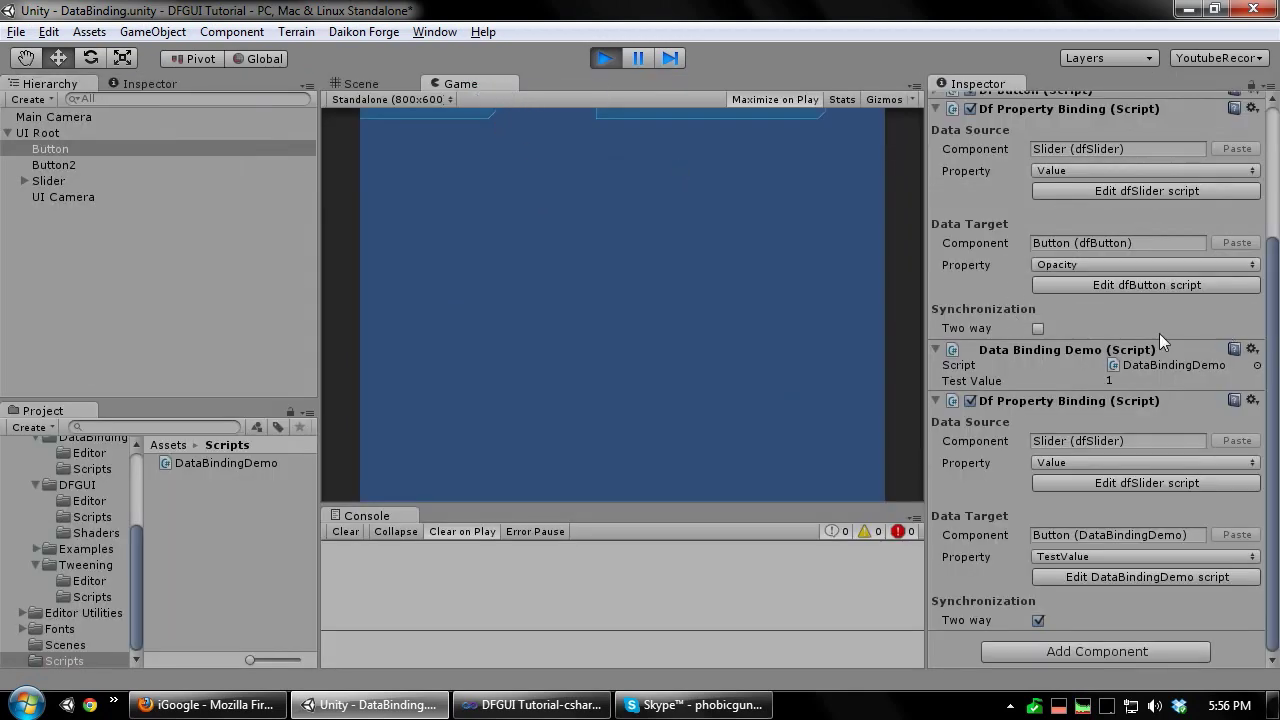
{"action": "scroll", "coordinate": [1100, 420], "scroll_direction": "up", "scroll_amount": 3}
{"action": "scroll", "coordinate": [1135, 432], "scroll_direction": "down", "scroll_amount": 3}
Stop play mode and add an Event Binding component to A Button.
{"action": "left_click", "coordinate": [67, 134]}
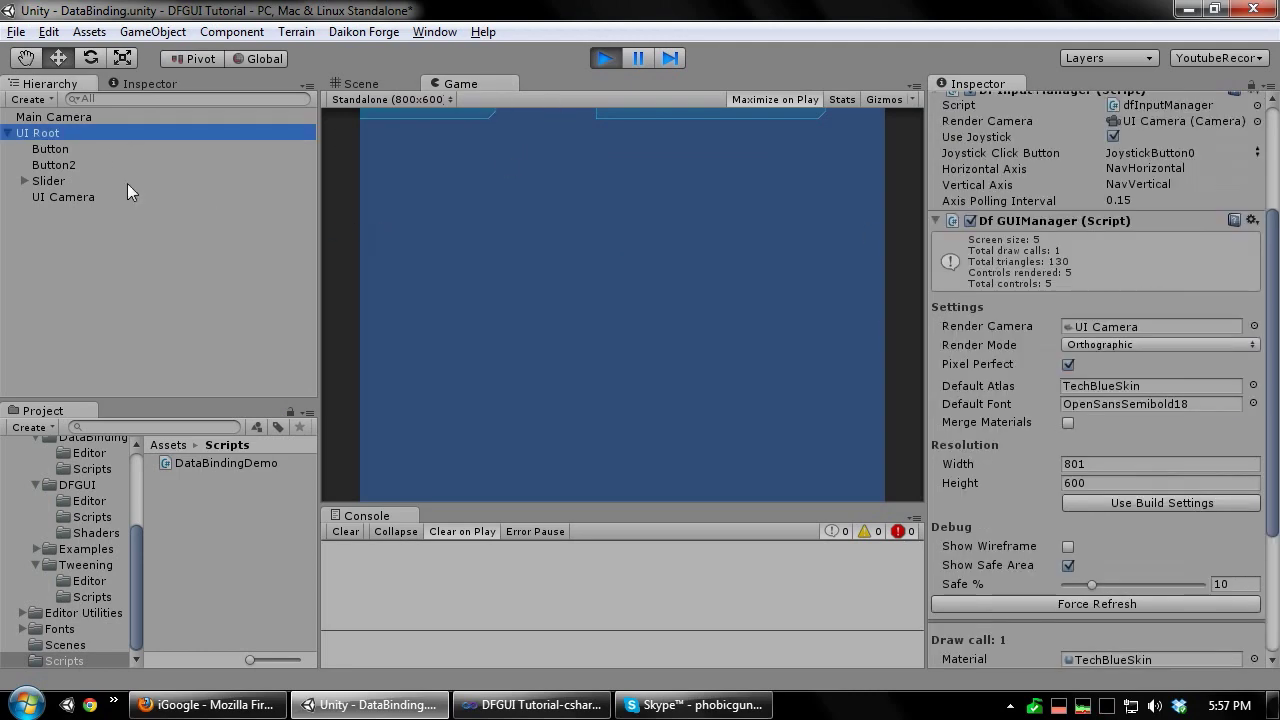
{"action": "key", "text": "ctrl+p"}
{"action": "left_click", "coordinate": [472, 207]}
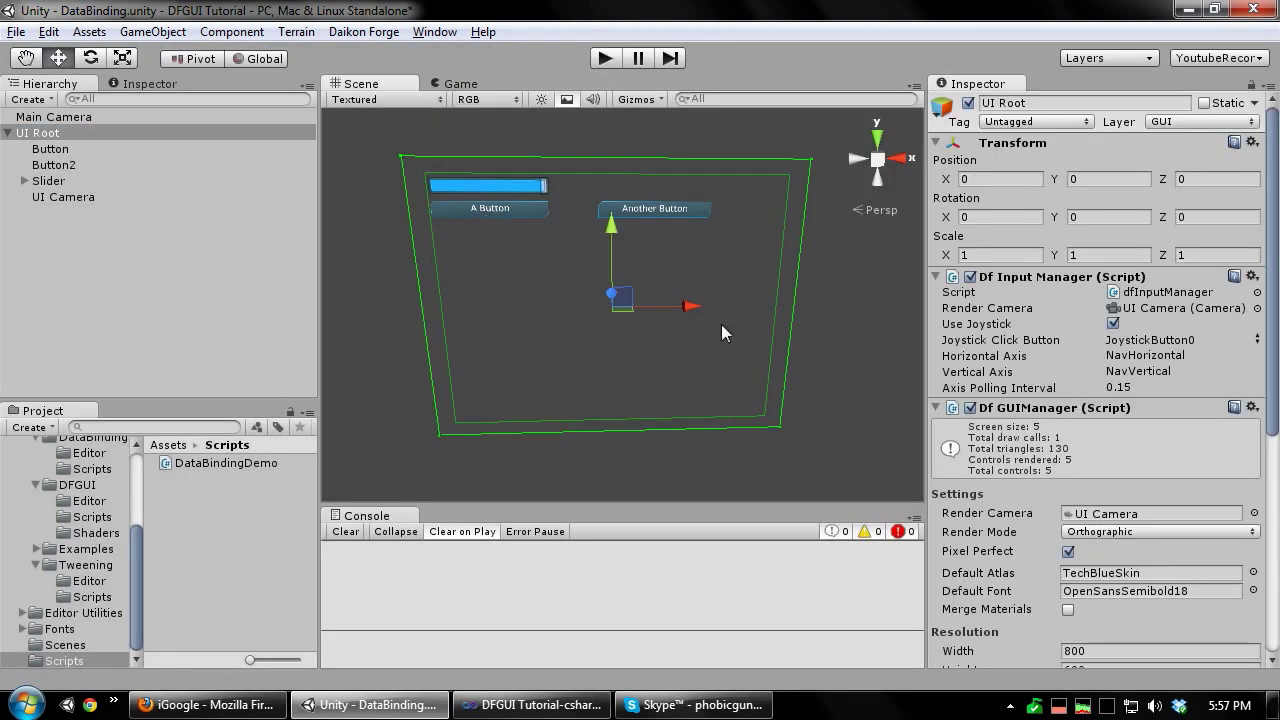
{"action": "left_click", "coordinate": [87, 145]}
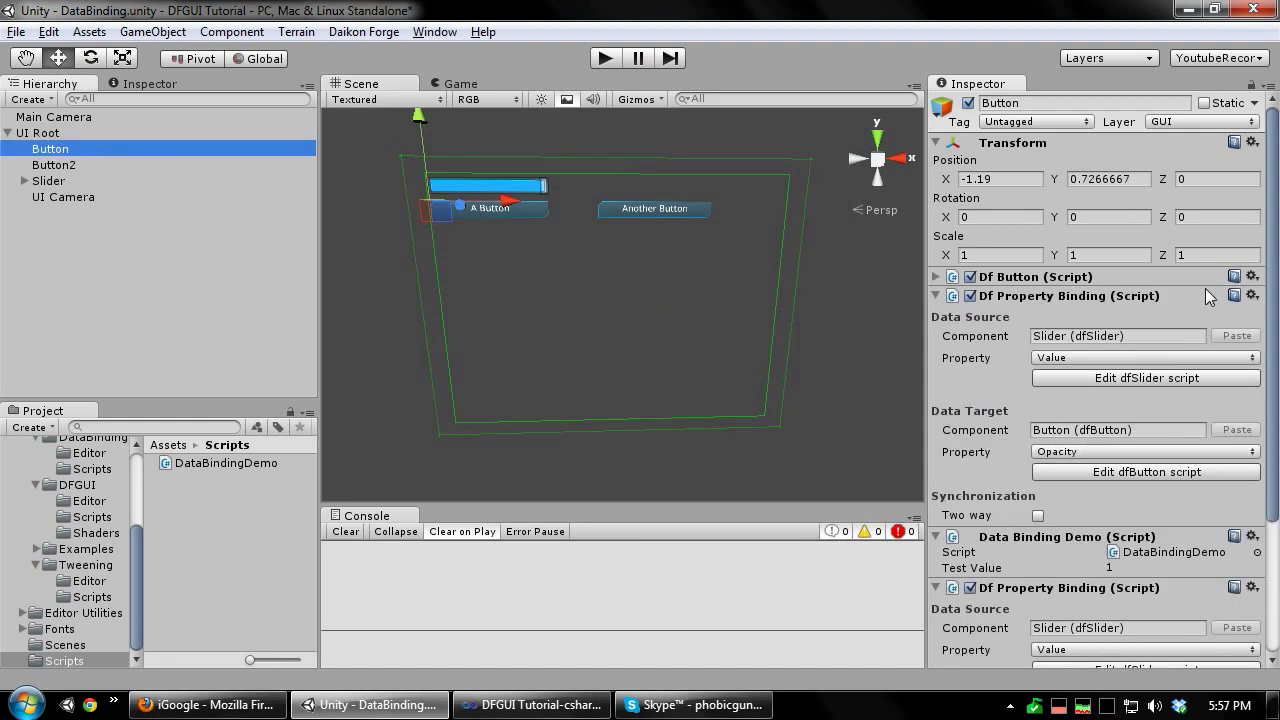
{"action": "scroll", "coordinate": [1210, 318], "scroll_direction": "down", "scroll_amount": 5}
{"action": "scroll", "coordinate": [663, 266], "scroll_direction": "up", "scroll_amount": 3}
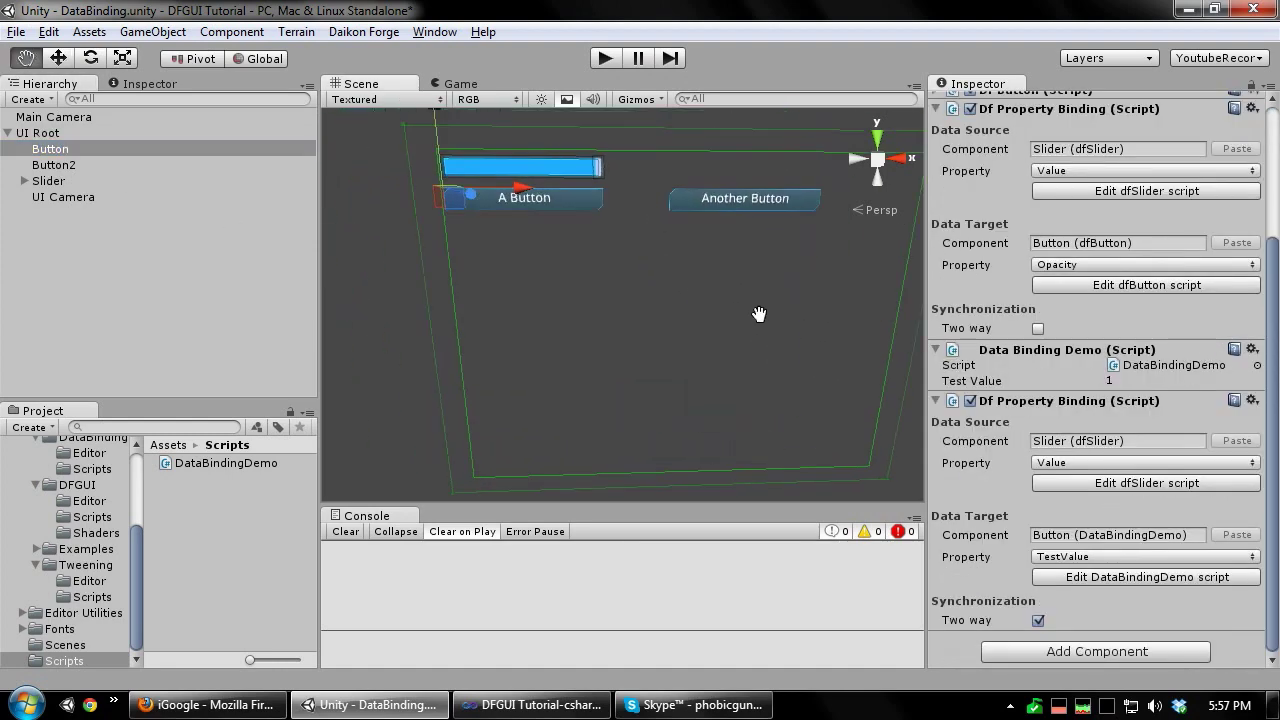
{"action": "left_click", "coordinate": [1050, 652]}
{"action": "type", "text": "eve"}
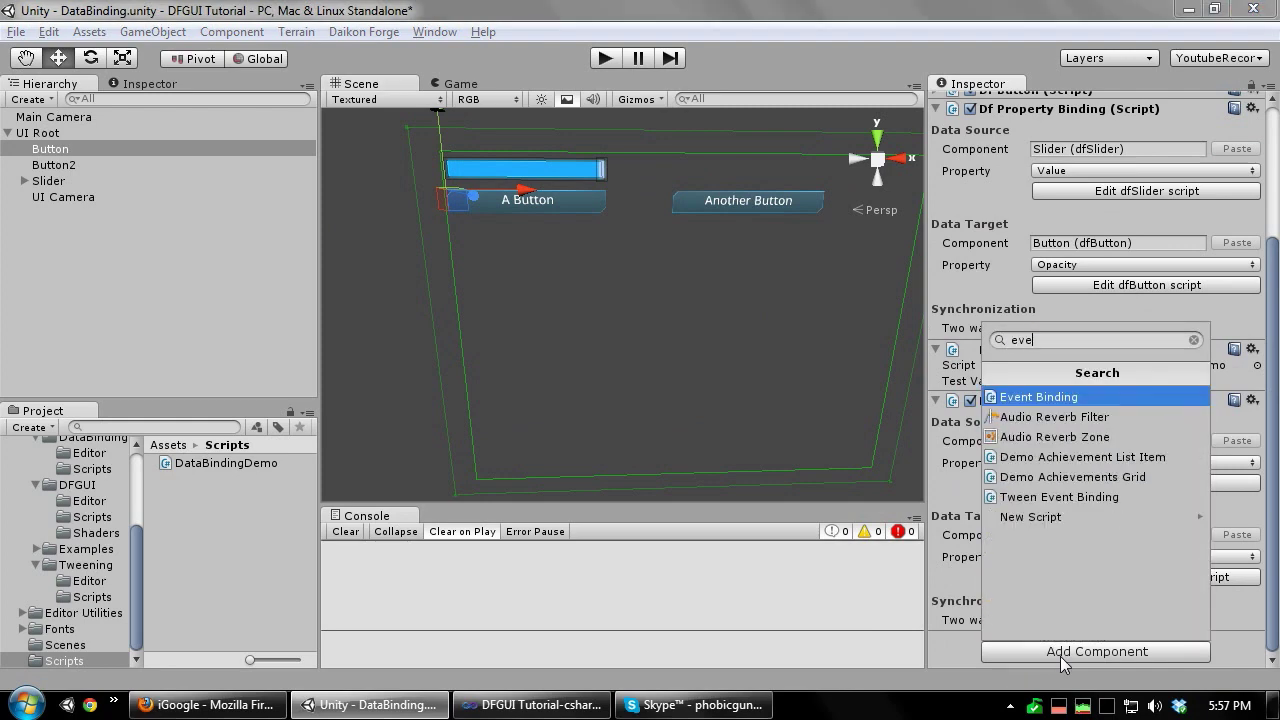
{"action": "key", "text": "Return"}
{"action": "scroll", "coordinate": [1275, 343], "scroll_direction": "down", "scroll_amount": 5}
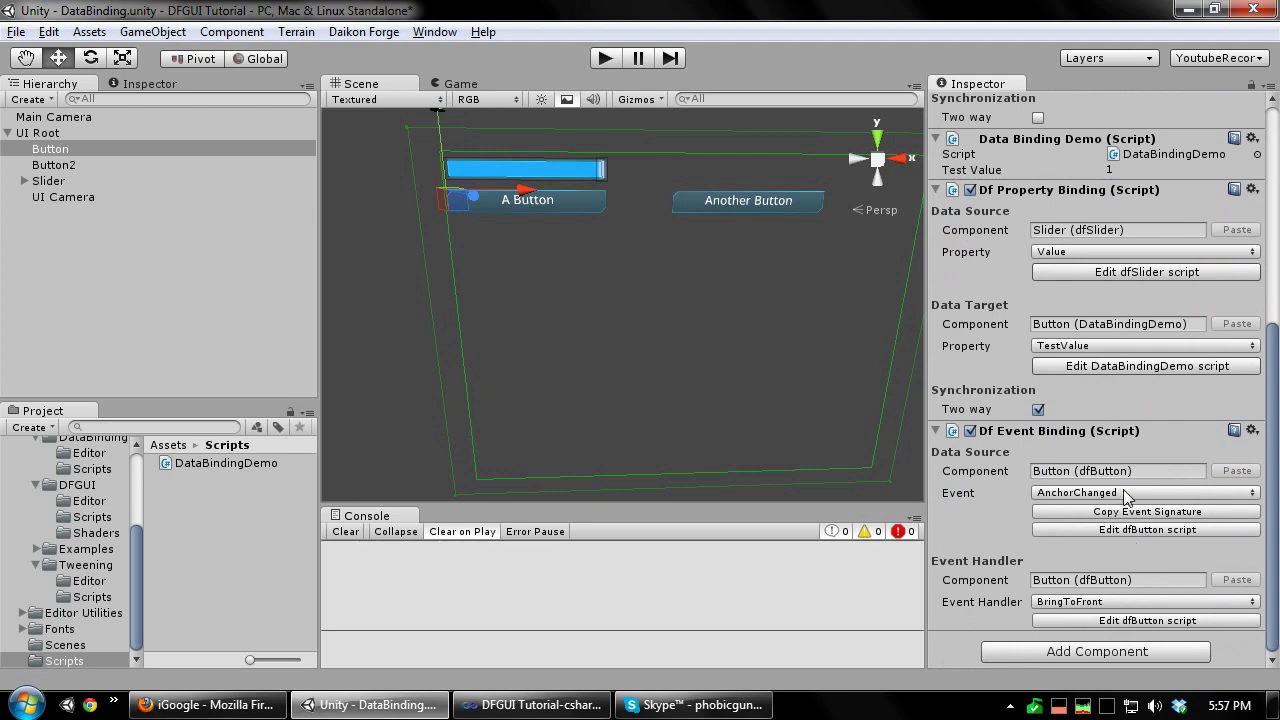
Set the event to Click and the handler to DataBindingDemo's TestMethod.
{"action": "left_click", "coordinate": [1090, 492]}
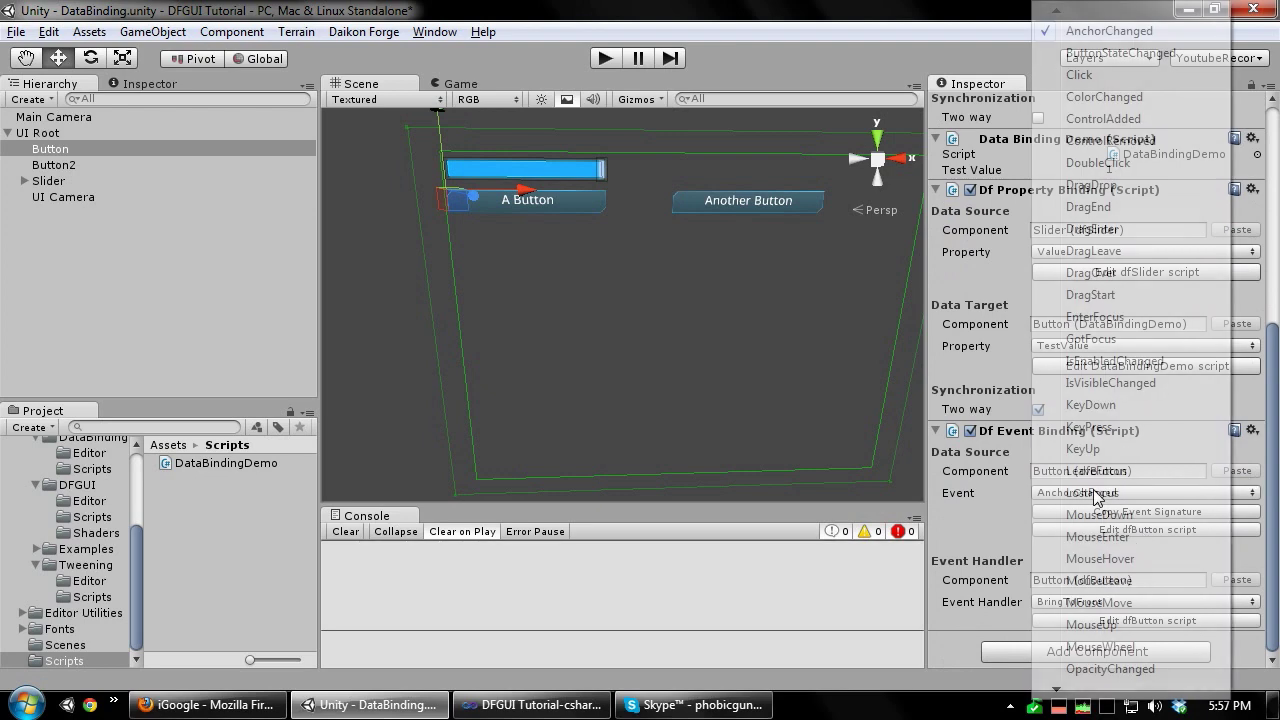
{"action": "left_click", "coordinate": [1080, 75]}
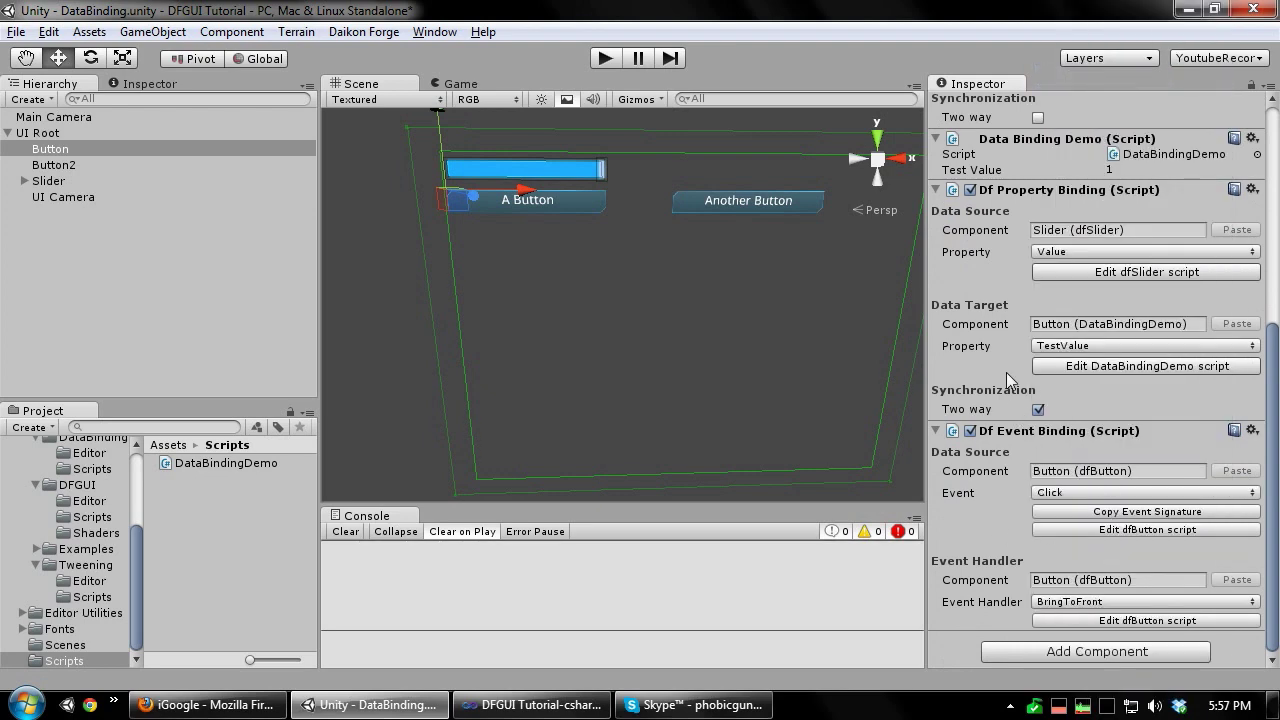
{"action": "left_click_drag", "start_coordinate": [1038, 159], "coordinate": [1082, 582]}
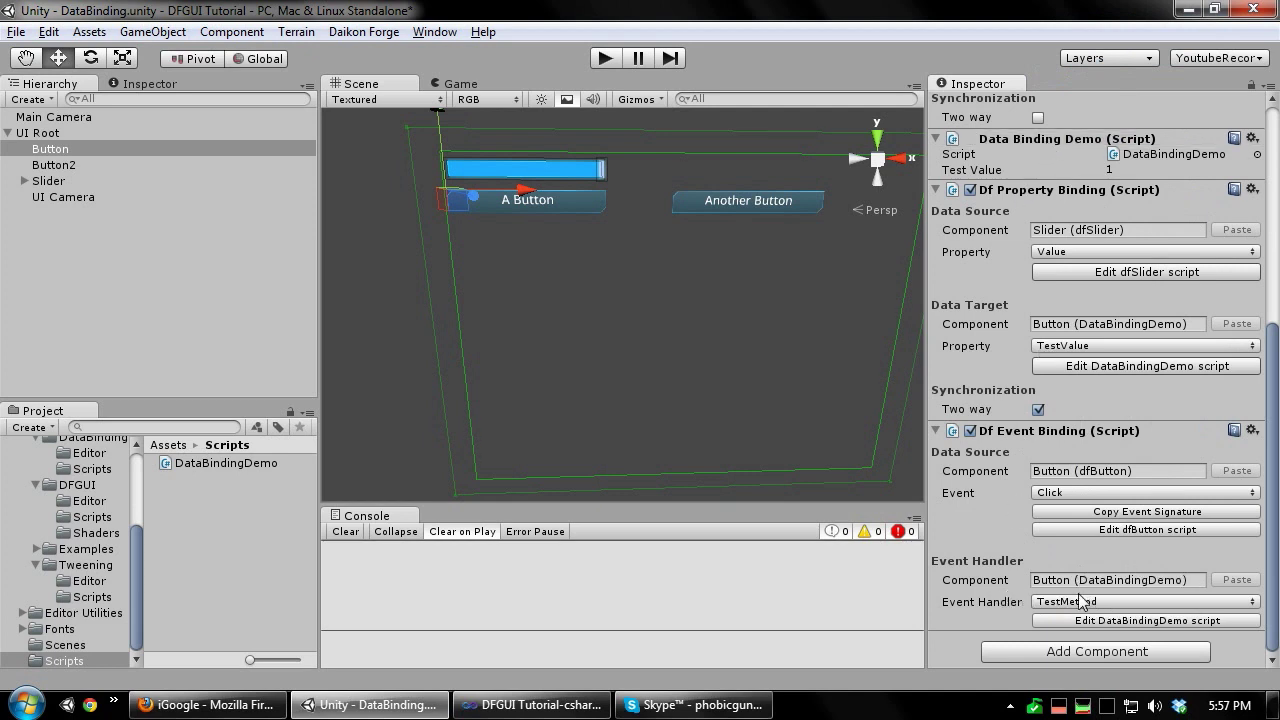
{"action": "left_click", "coordinate": [1137, 600]}
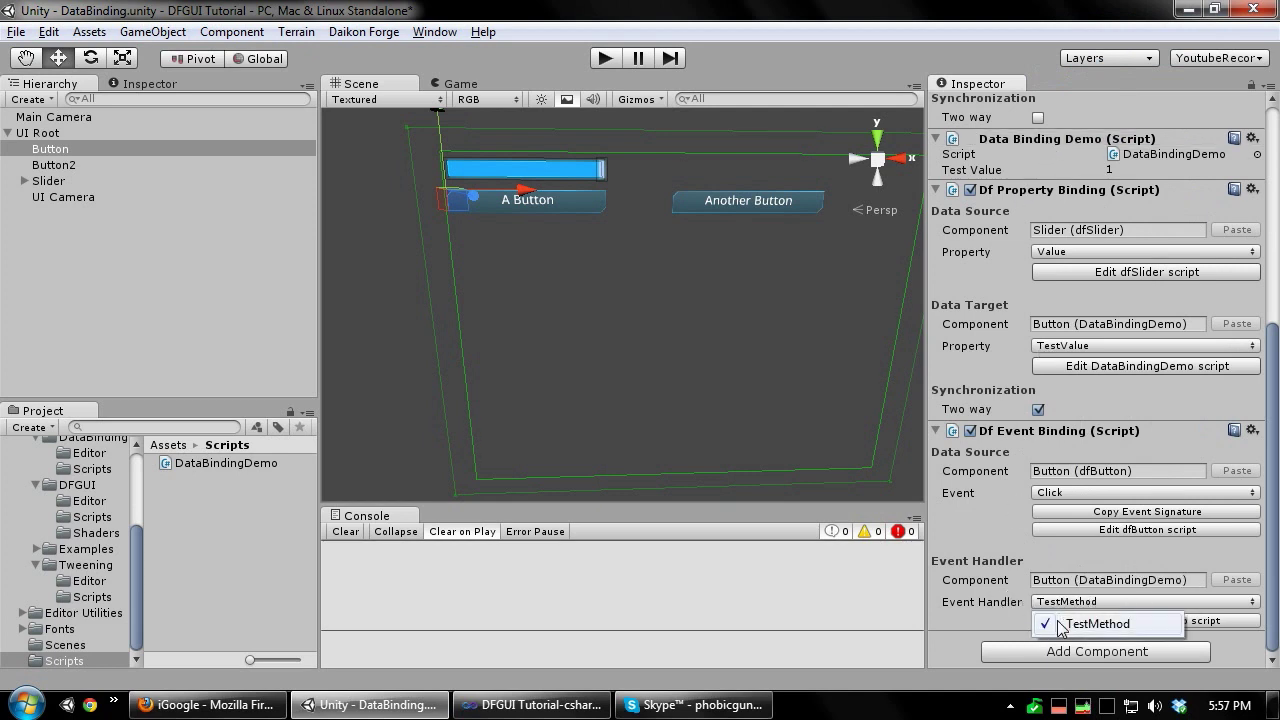
{"action": "left_click", "coordinate": [1128, 620]}
{"action": "middle_click_drag", "start_coordinate": [726, 478], "coordinate": [704, 548]}
{"action": "left_click", "coordinate": [636, 174]}
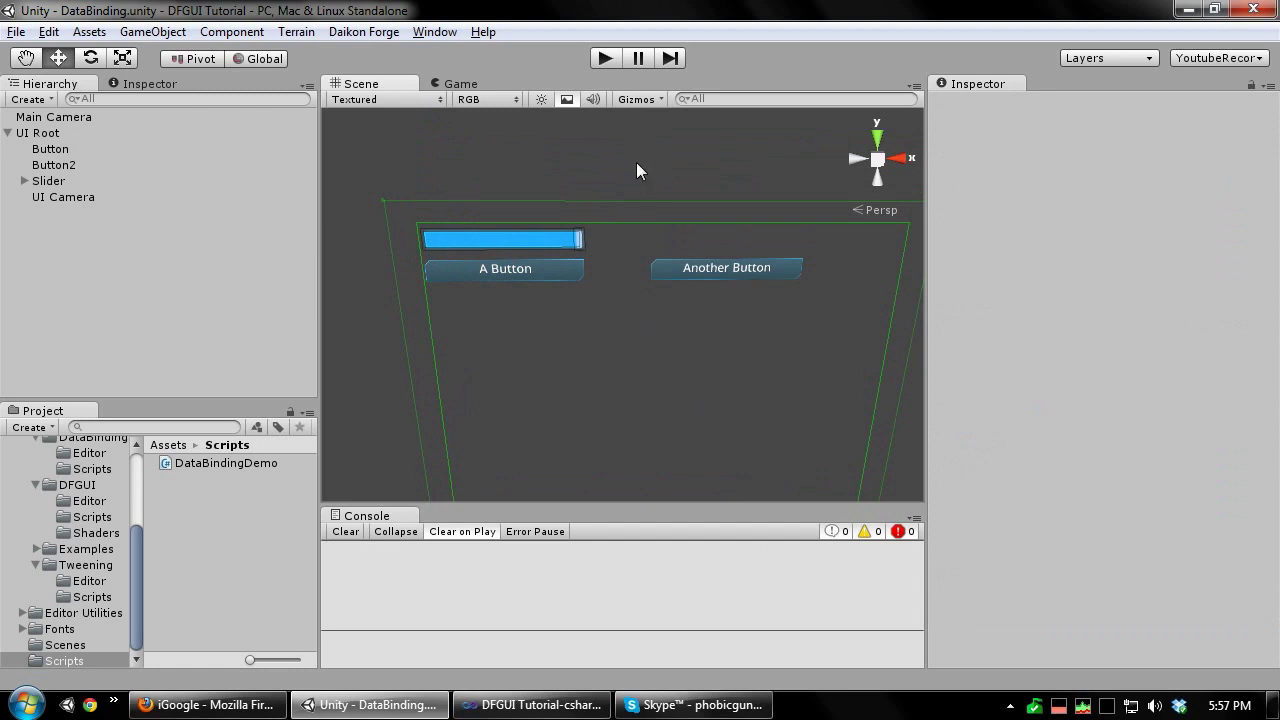
{"action": "left_click", "coordinate": [606, 58]}
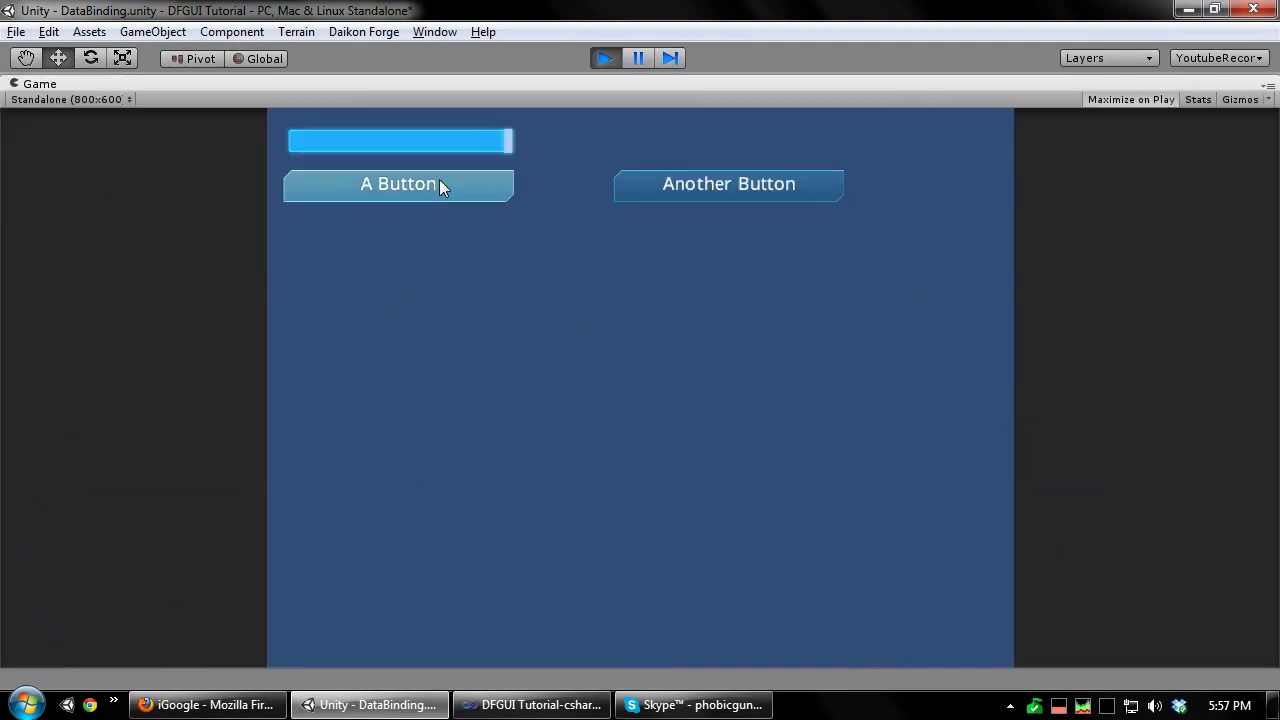
{"action": "left_click", "coordinate": [441, 184]}
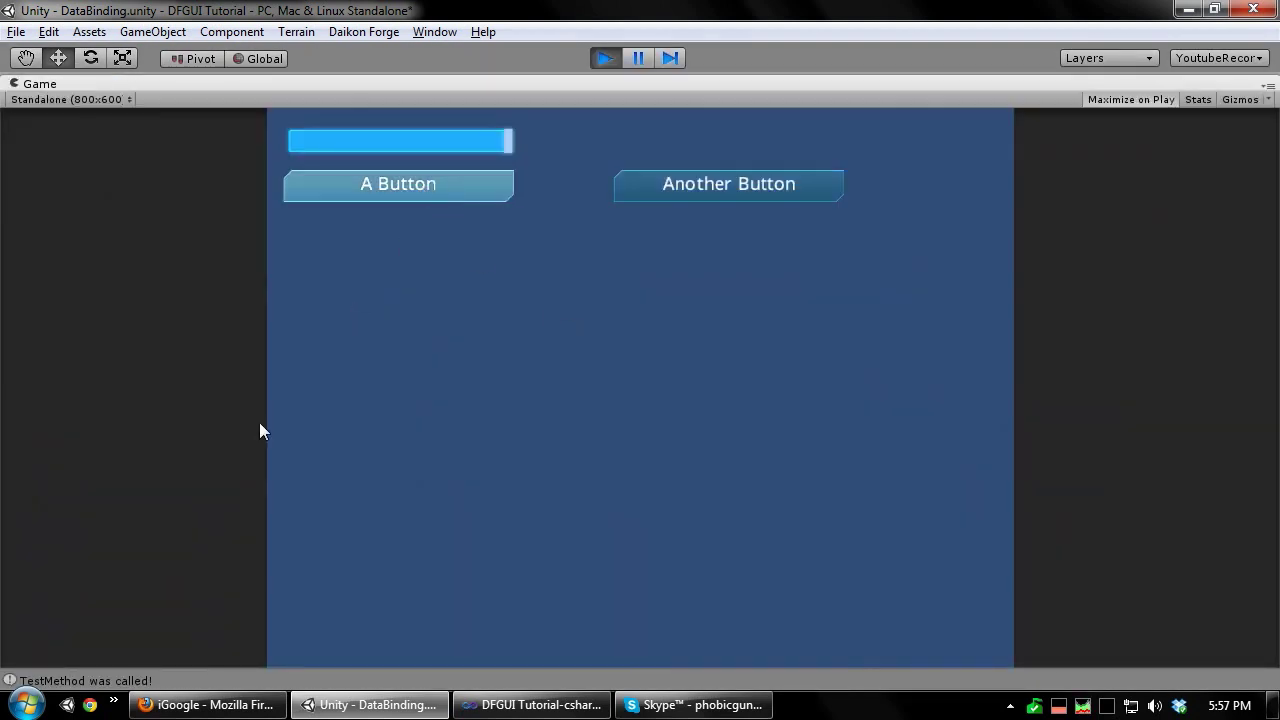
{"action": "left_click", "coordinate": [113, 670]}
{"action": "left_click_drag", "start_coordinate": [439, 500], "coordinate": [517, 180]}
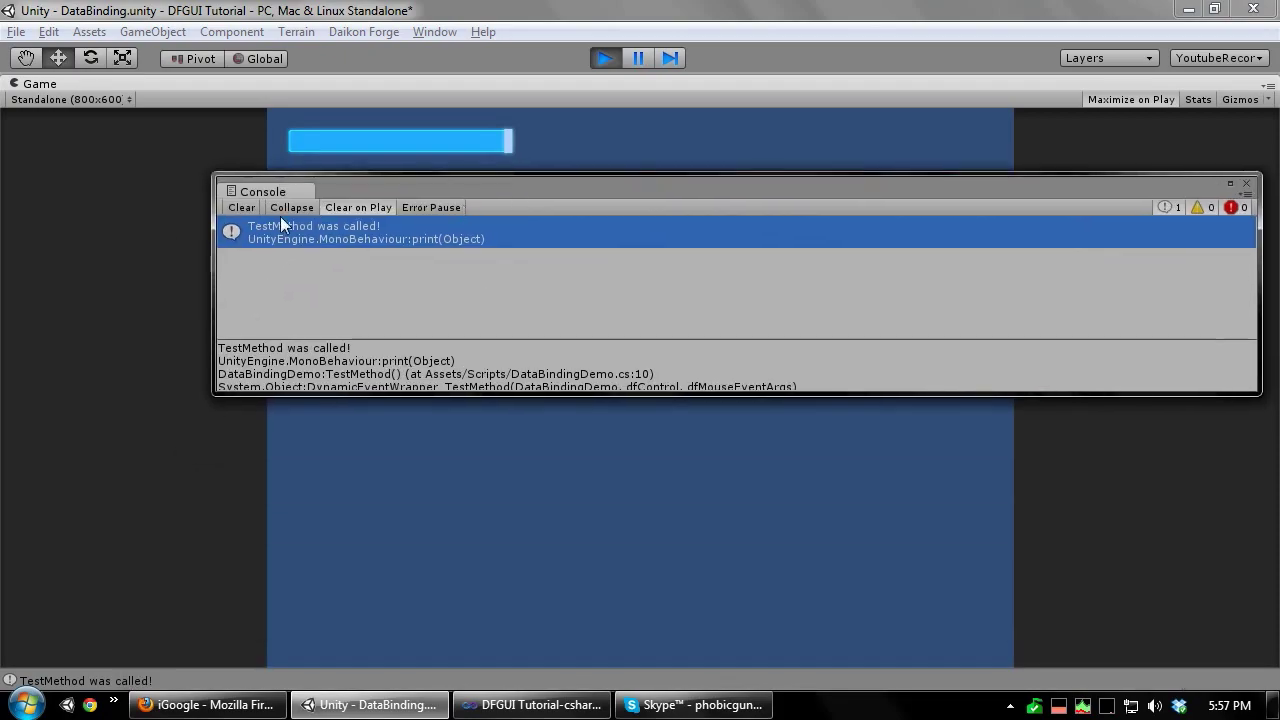
{"action": "double_click", "coordinate": [346, 231]}
{"action": "key", "text": "alt+Tab"}
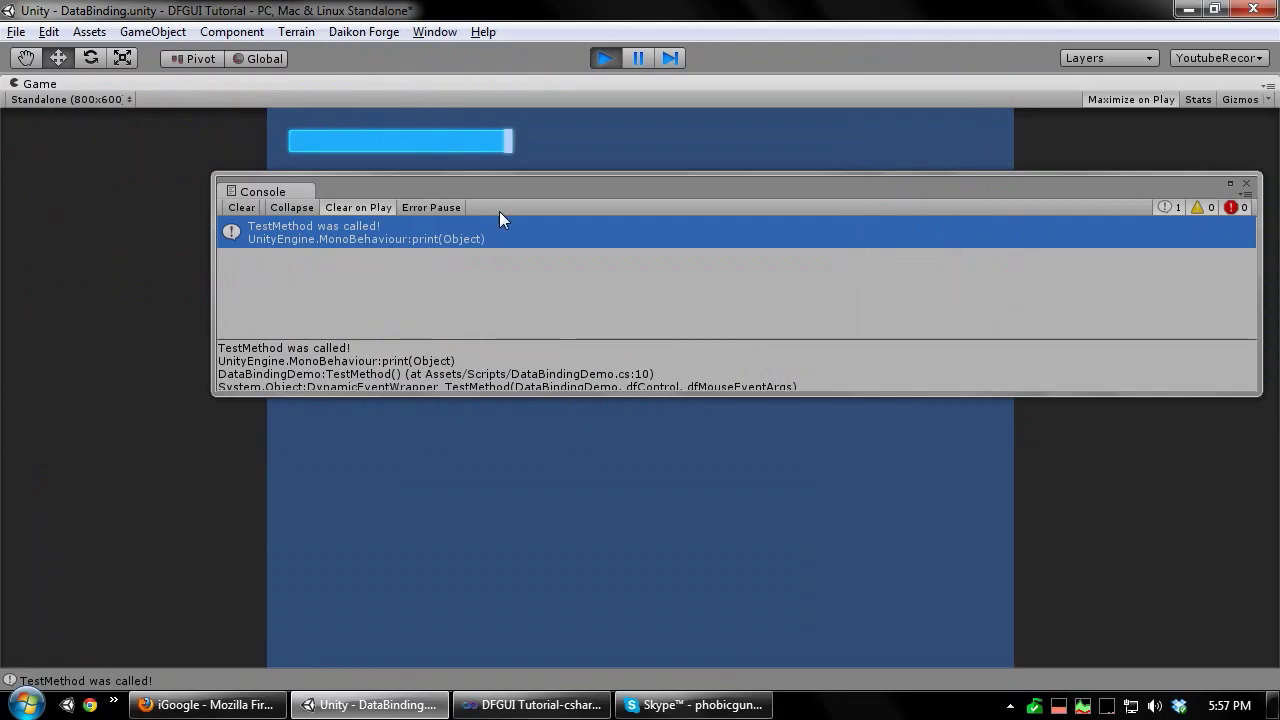
{"action": "left_click", "coordinate": [605, 59]}
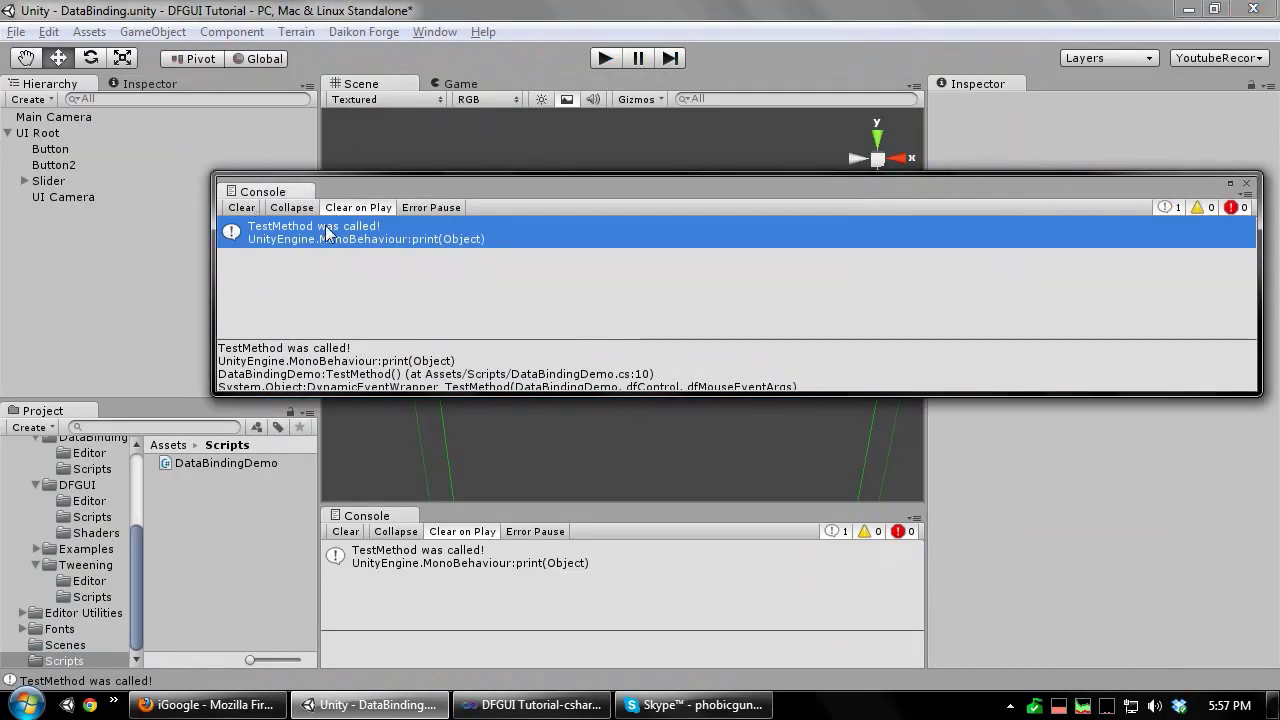
{"action": "left_click", "coordinate": [1246, 183]}
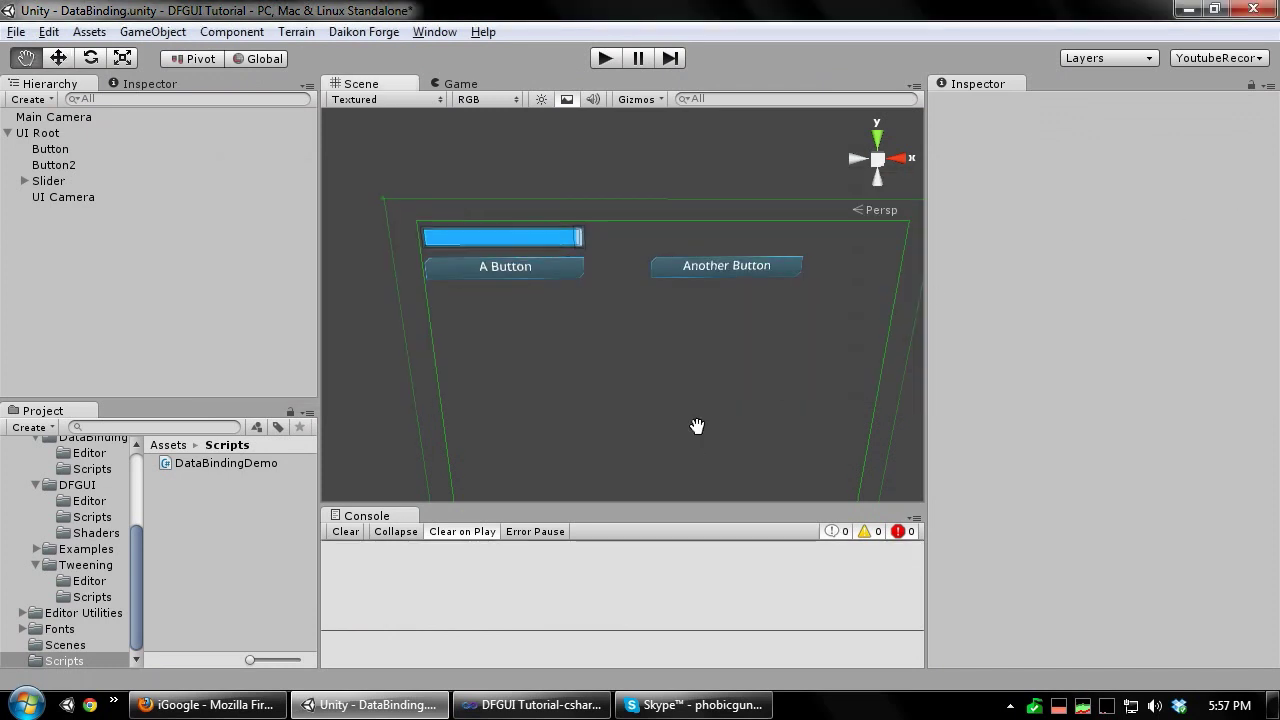
{"action": "middle_click_drag", "start_coordinate": [694, 426], "coordinate": [690, 413]}
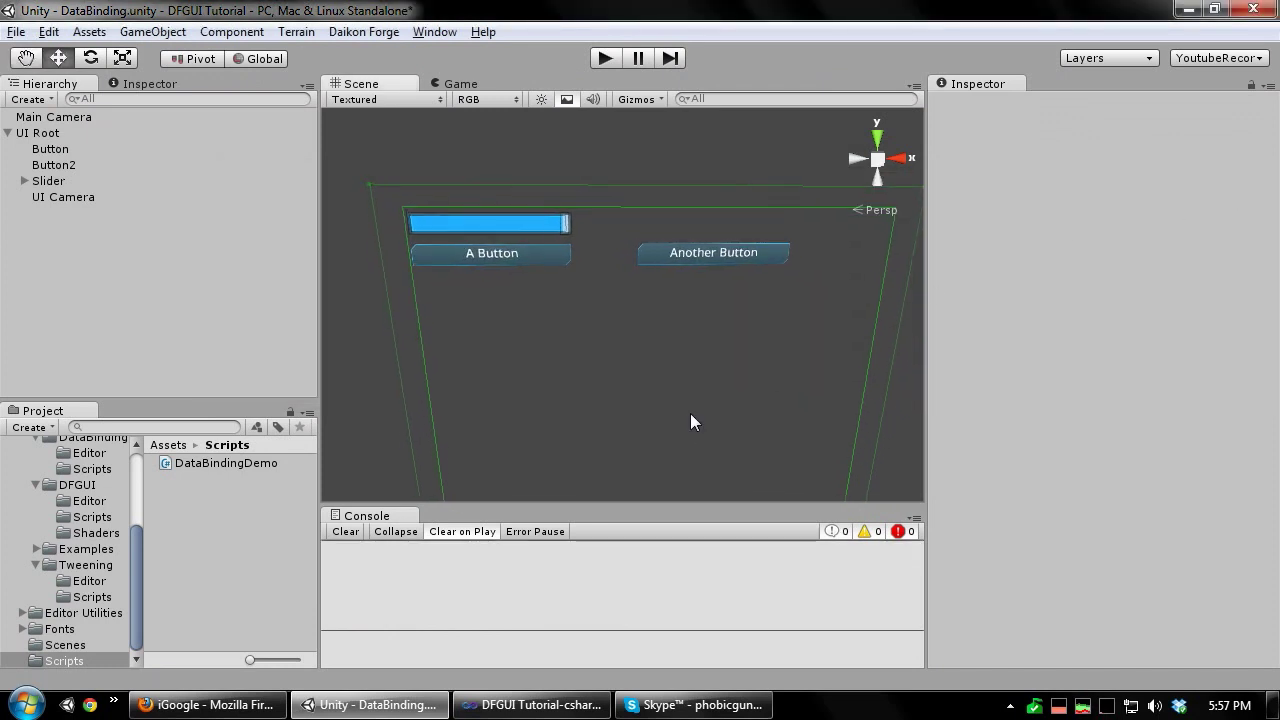